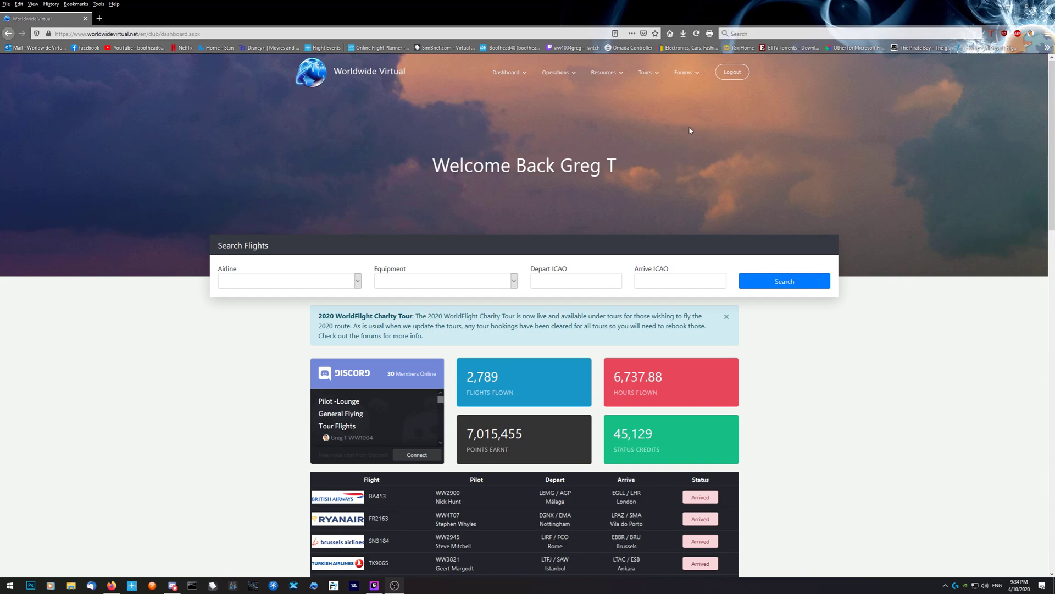
- Go to the Worldwide Virtual Downloads page from the Resources menu
click(607, 75)
click(614, 97)
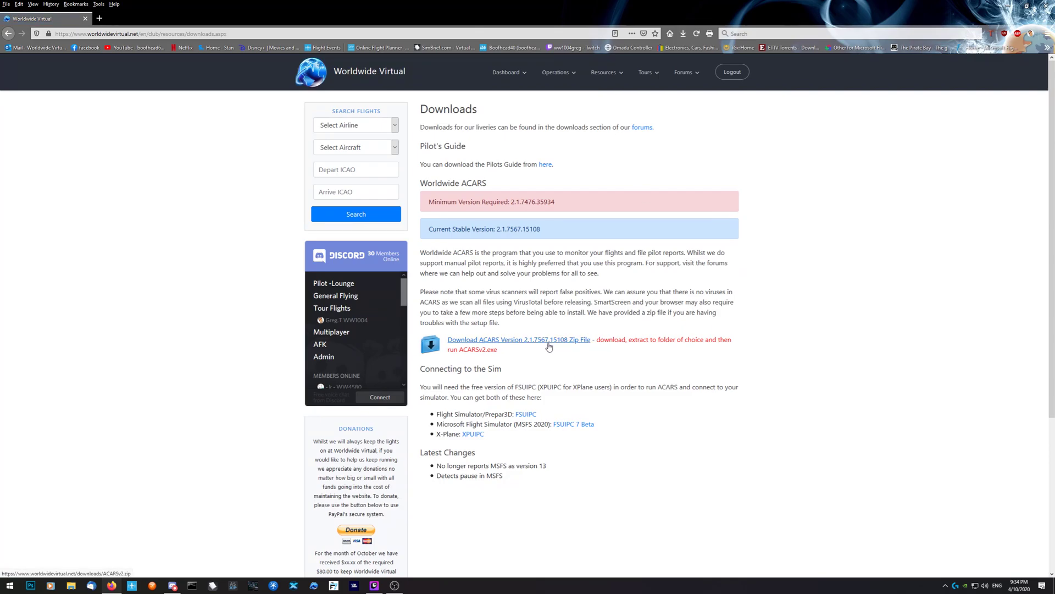
- Verify the FSUIPC7 and ACARSv2 zips finished downloading, then reload the dashboard
scroll(544, 363, down, 1)
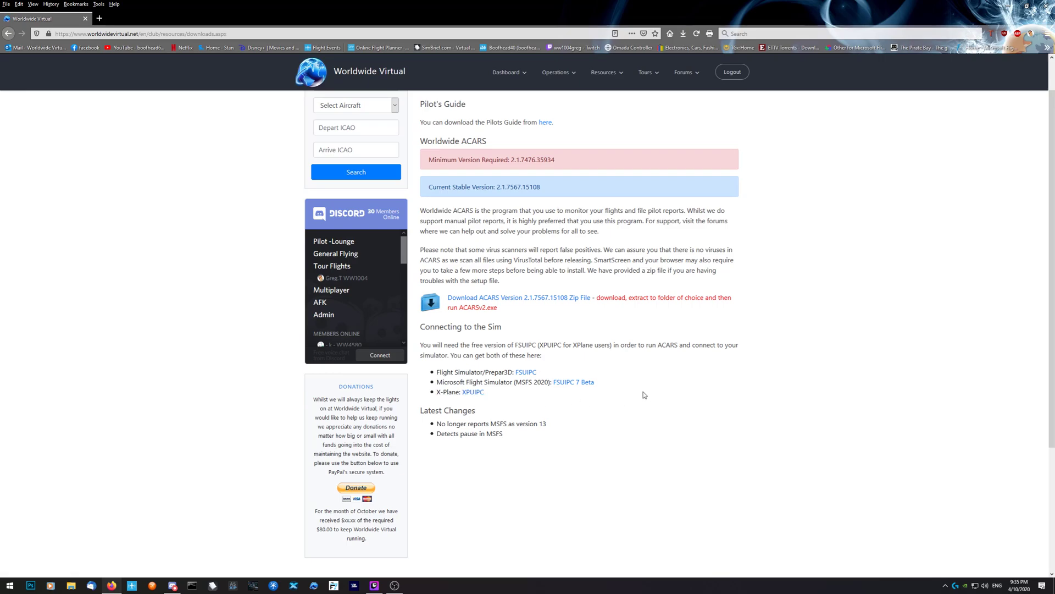
scroll(640, 397, down, 2)
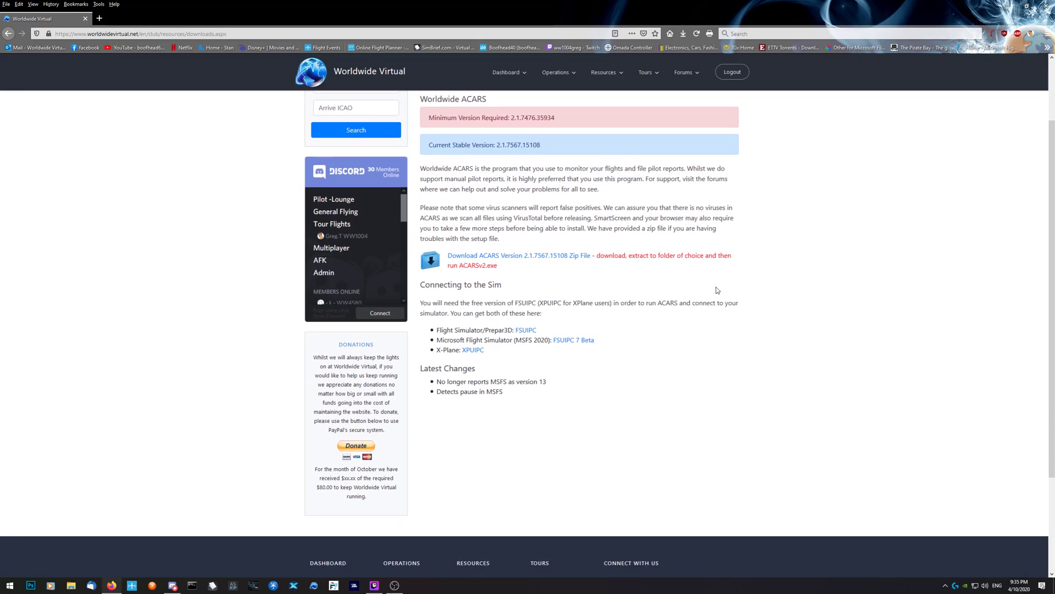
click(684, 34)
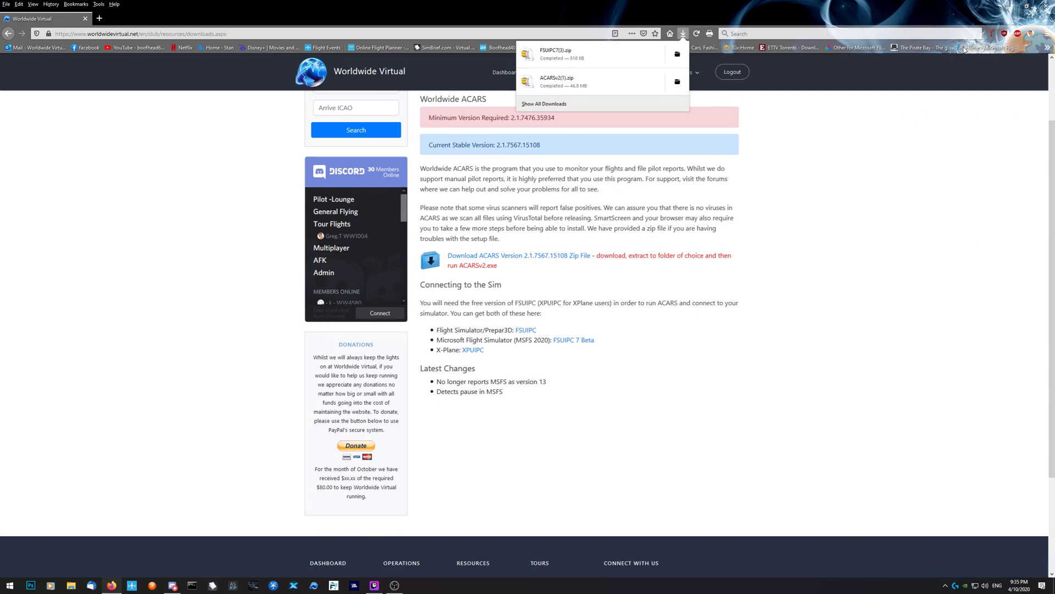
key(alt+Left)
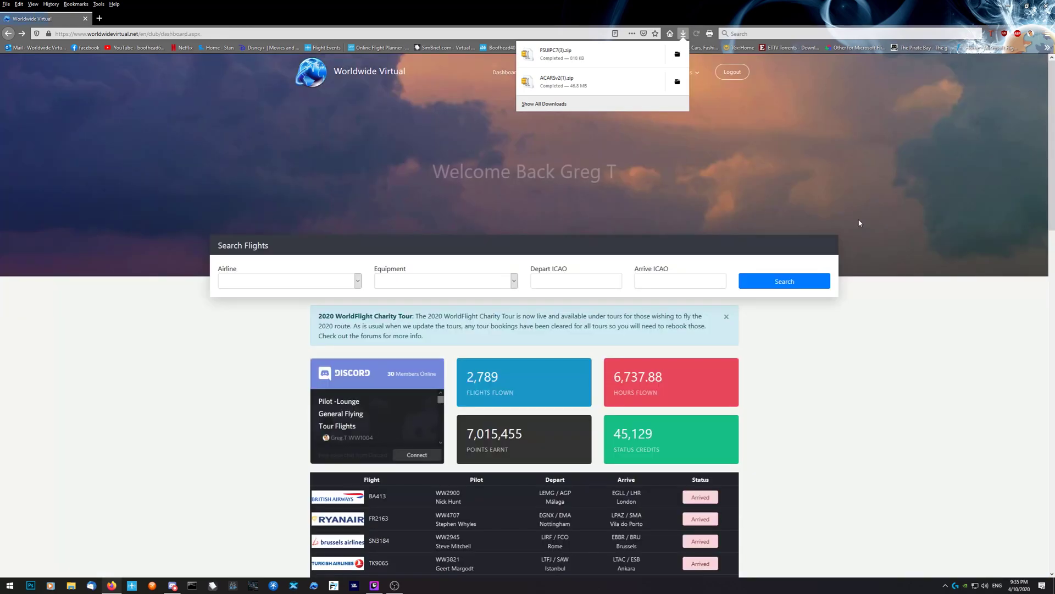
click(787, 163)
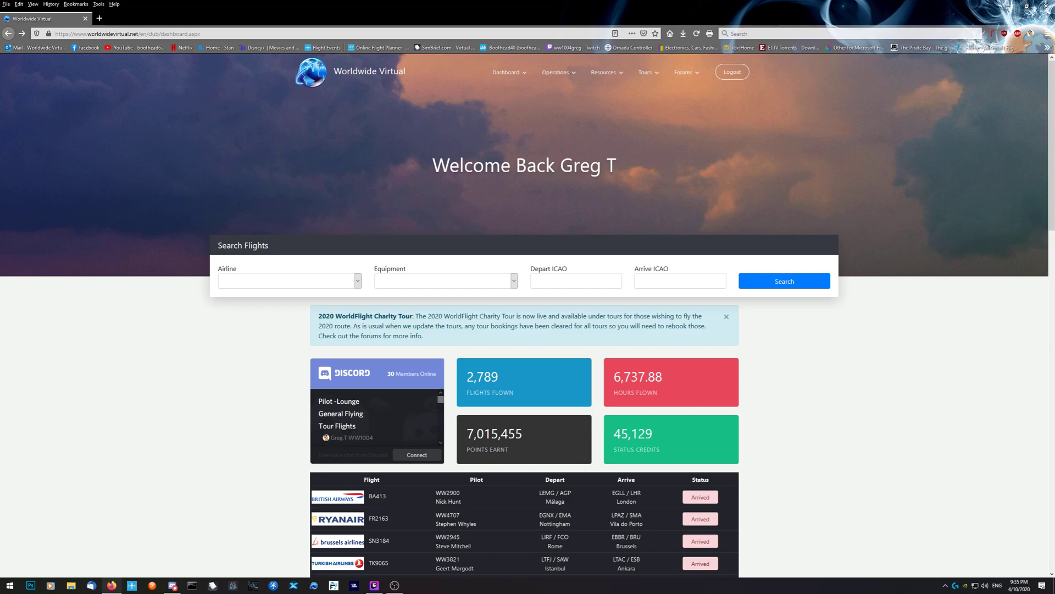
key(F5)
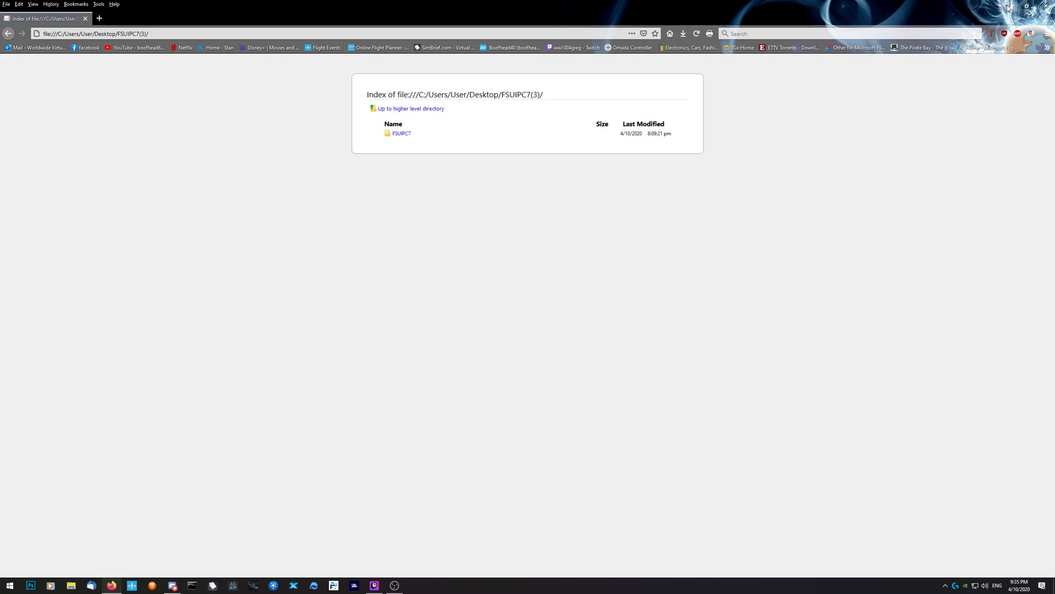
- Move the FSUIPC7(3) folder to the desktop's left side and open it in File Explorer
click(1010, 6)
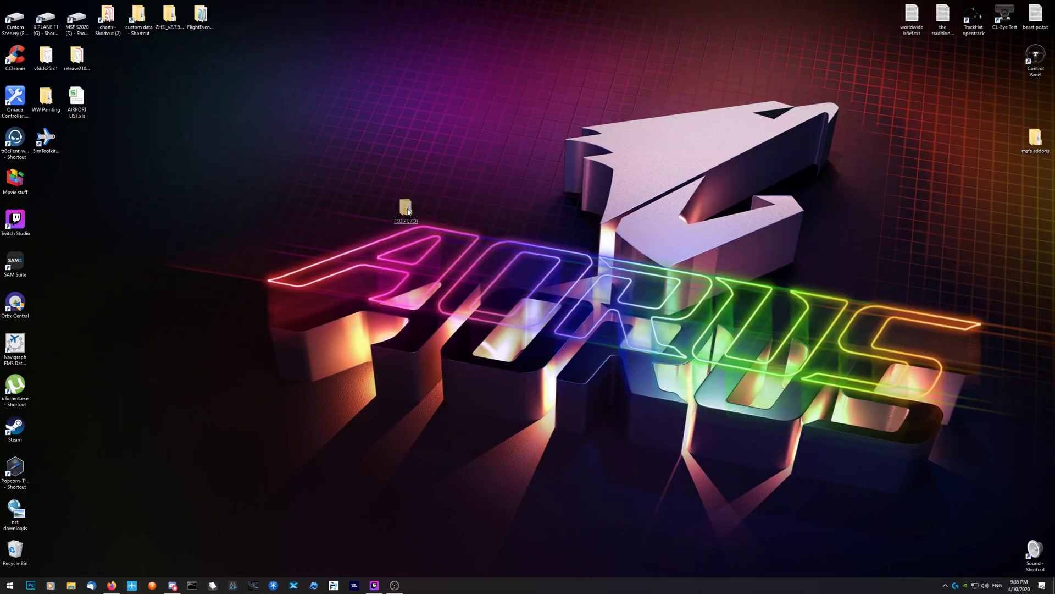
drag(406, 209, 144, 184)
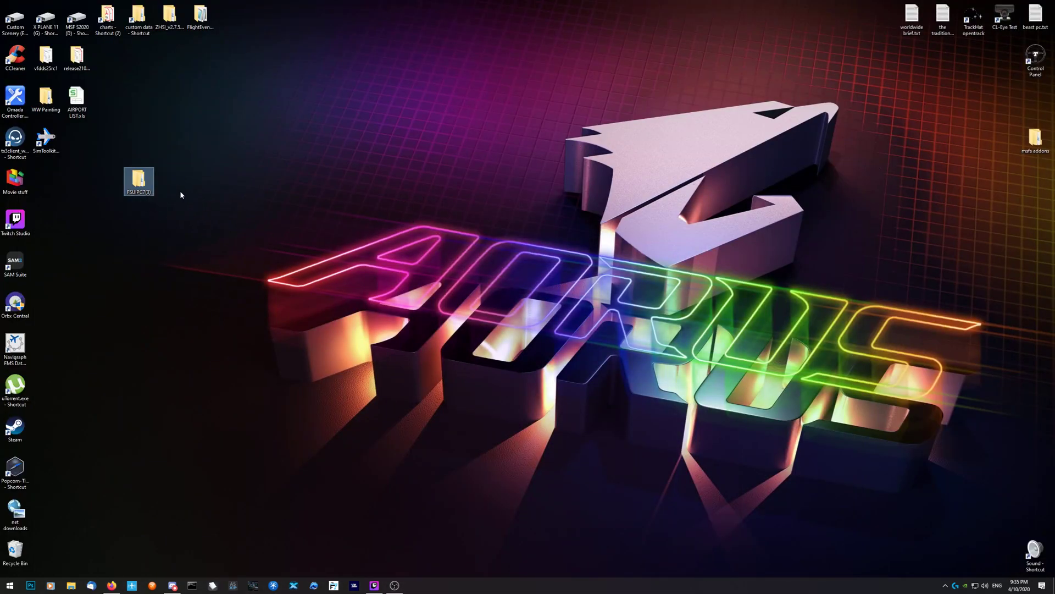
click(141, 179)
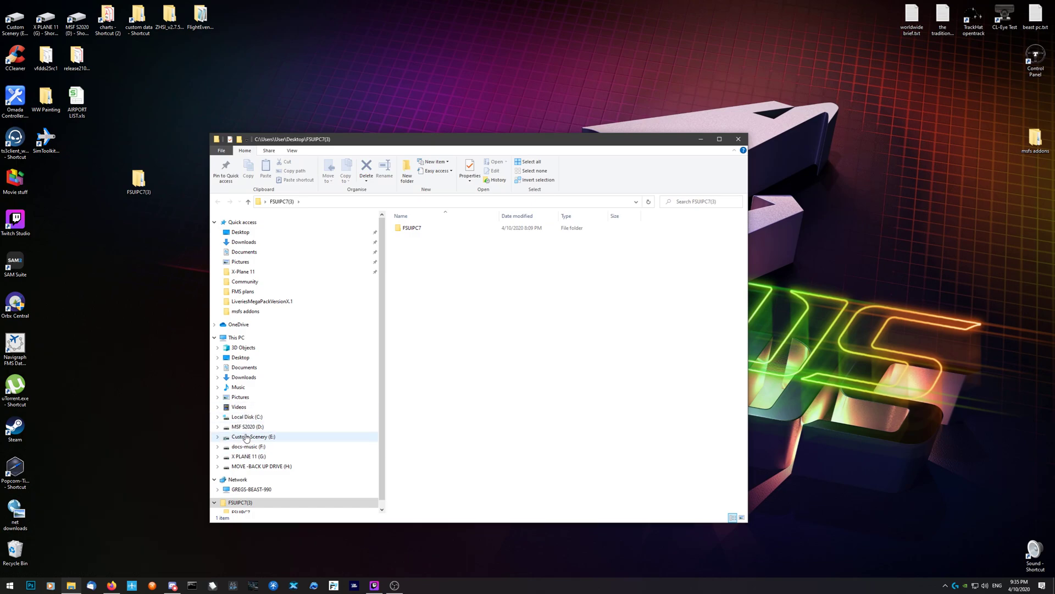
click(242, 419)
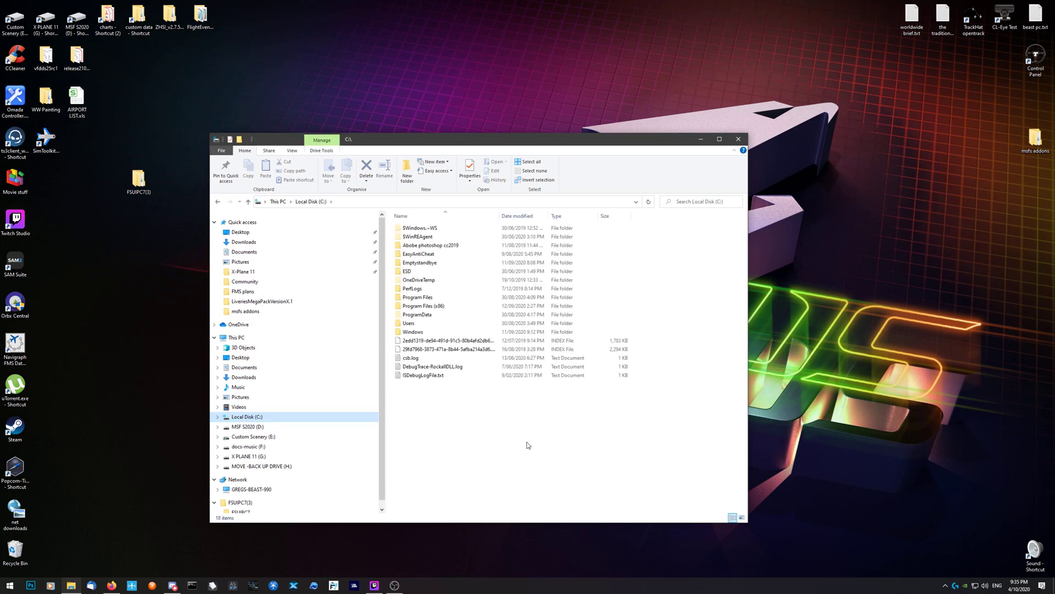
click(417, 307)
click(690, 272)
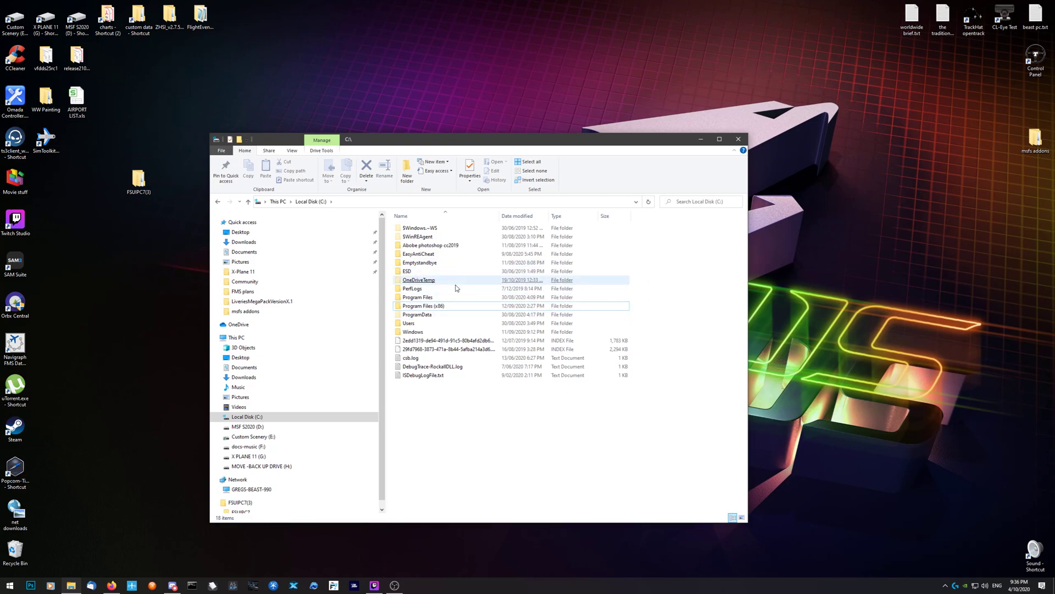
key(alt+Left)
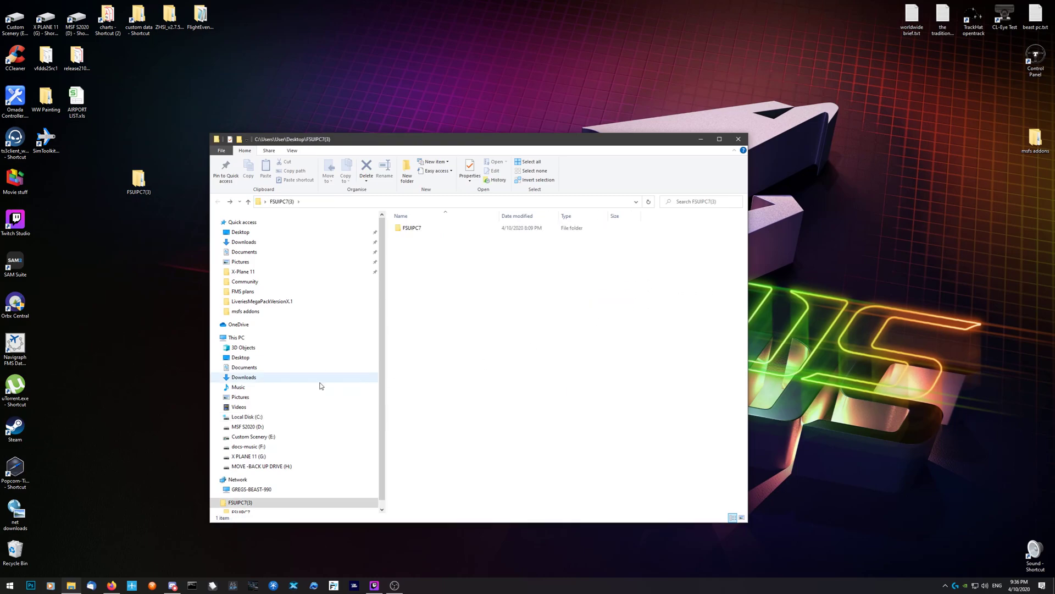
- Send FSUIPC7.exe from D:\FSUIPC7 to the desktop as a shortcut
click(242, 426)
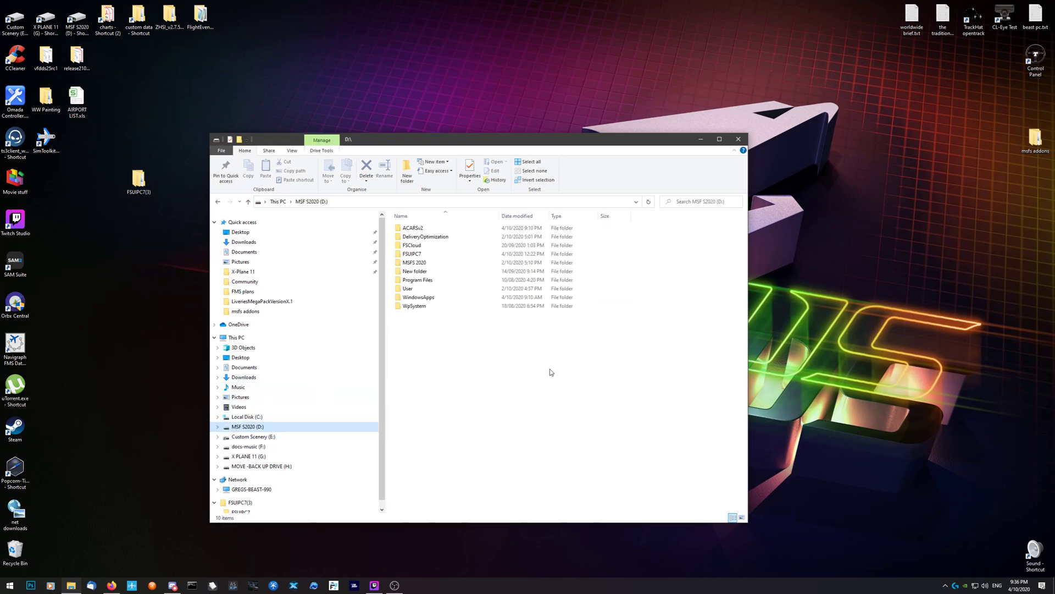
click(416, 263)
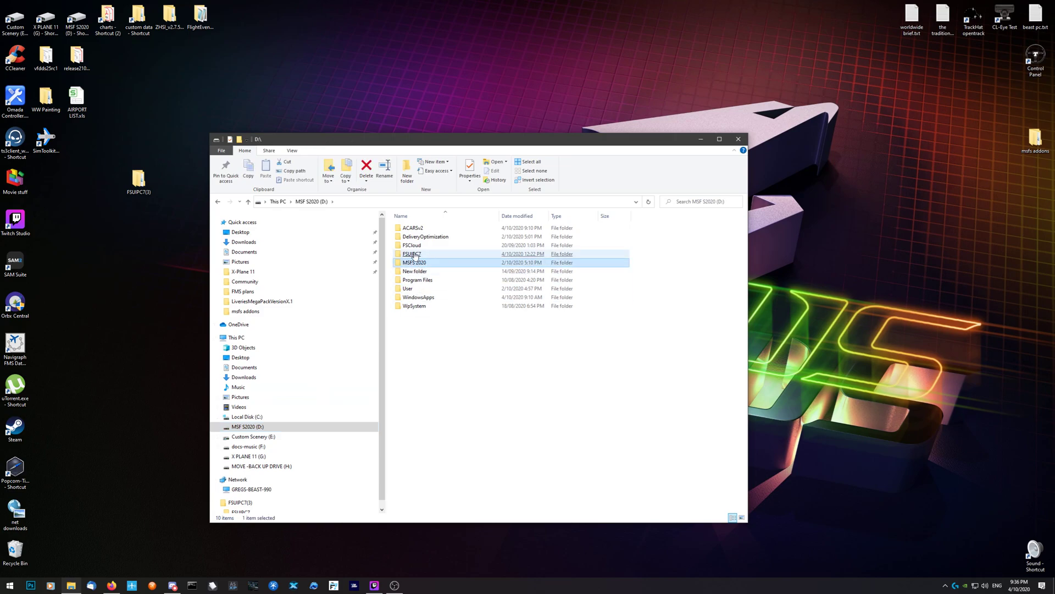
click(417, 254)
double_click(418, 254)
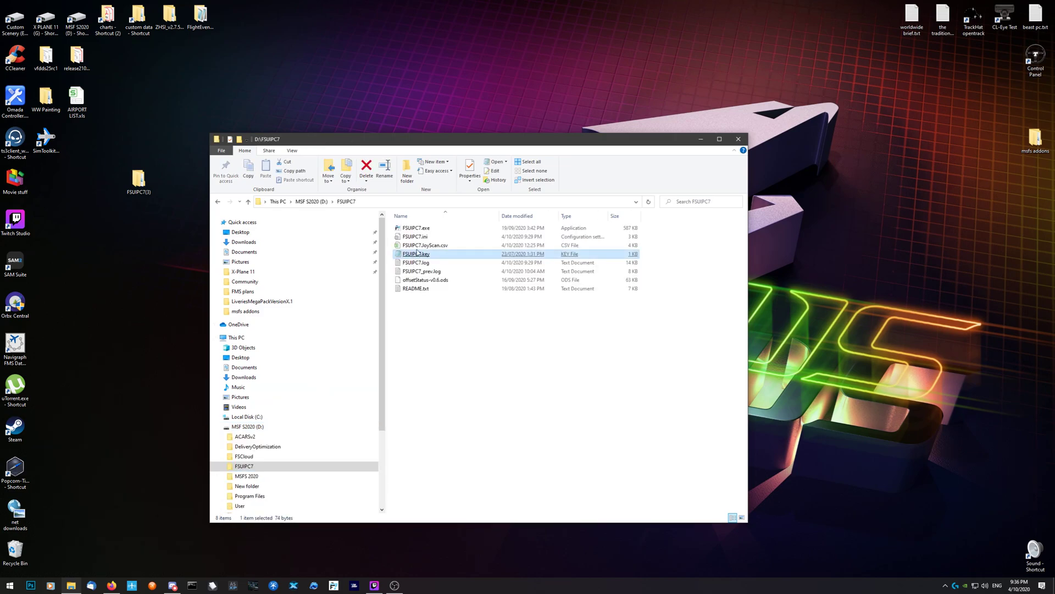
right_click(417, 229)
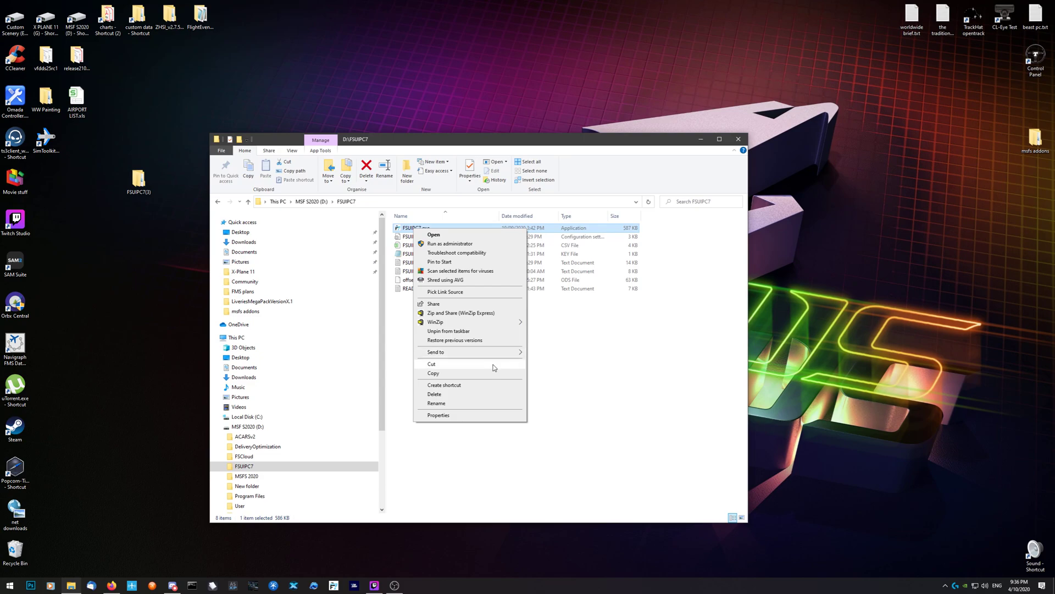
click(440, 353)
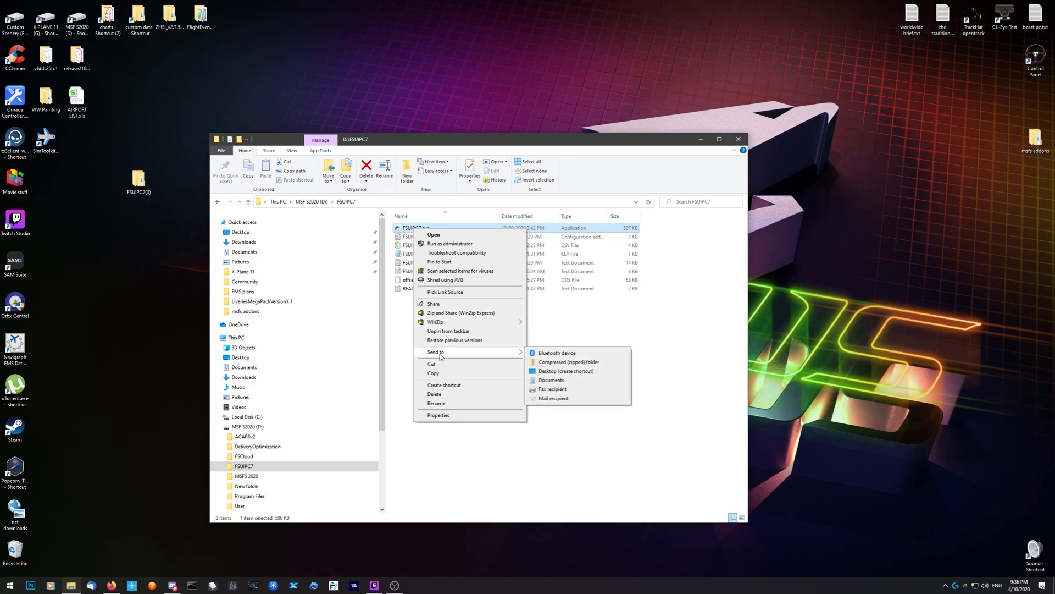
click(565, 372)
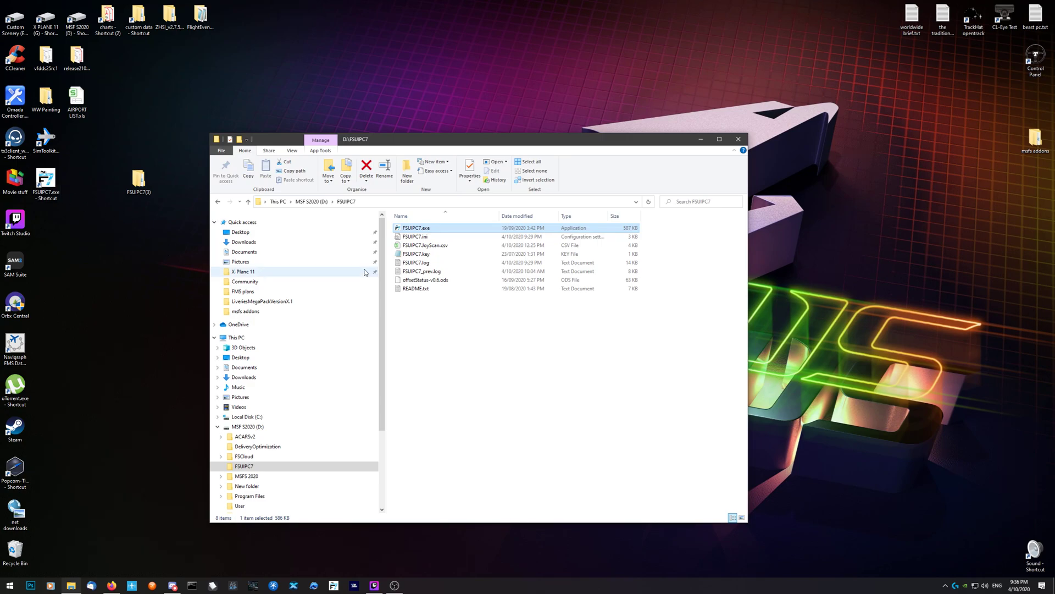
- Open the ACARSv2 folder on drive D
key(BackSpace)
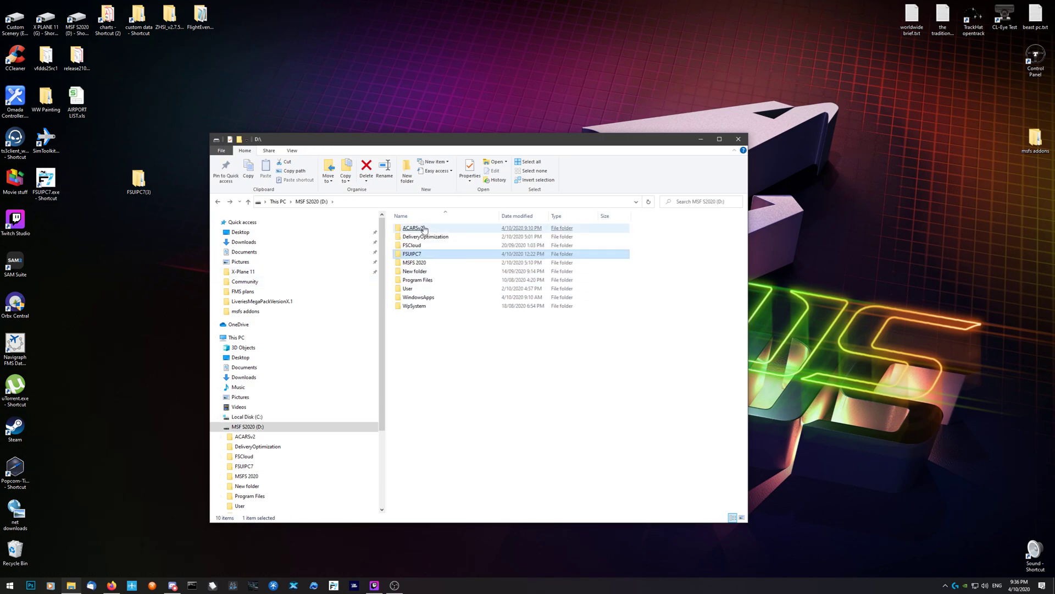
click(414, 233)
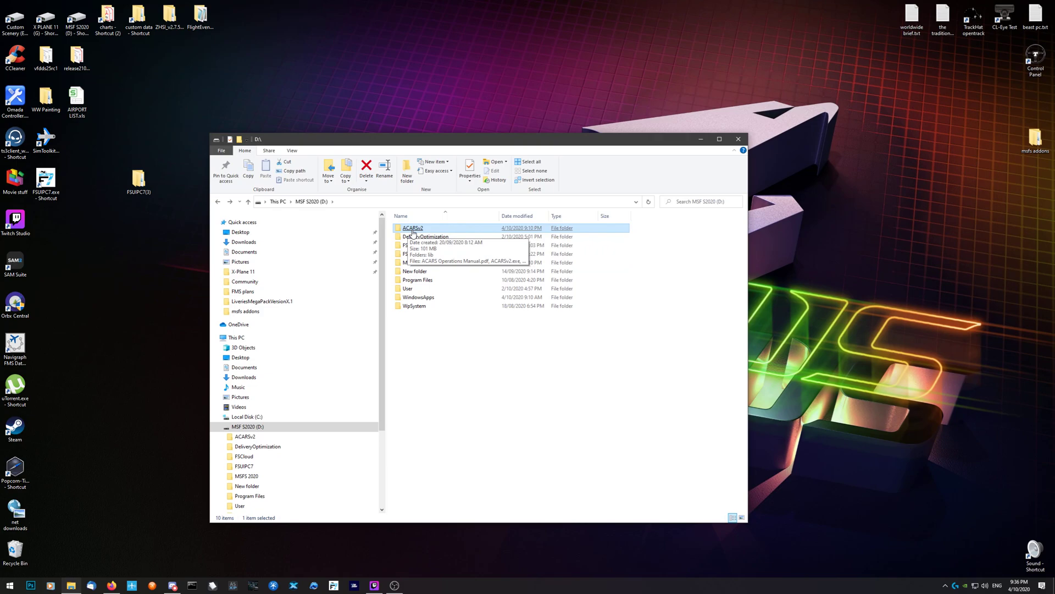
double_click(414, 233)
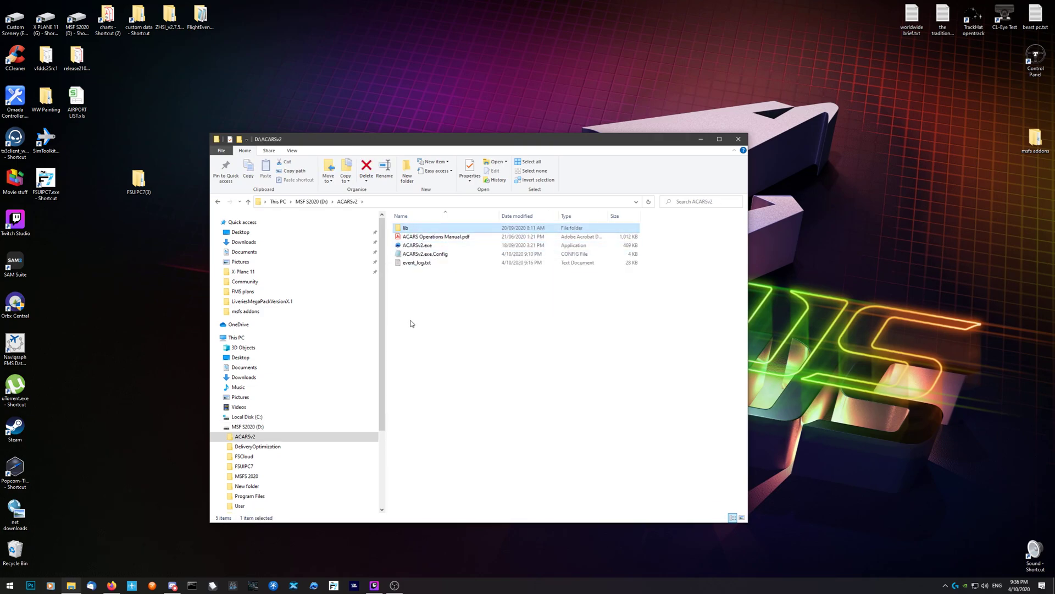
key(BackSpace)
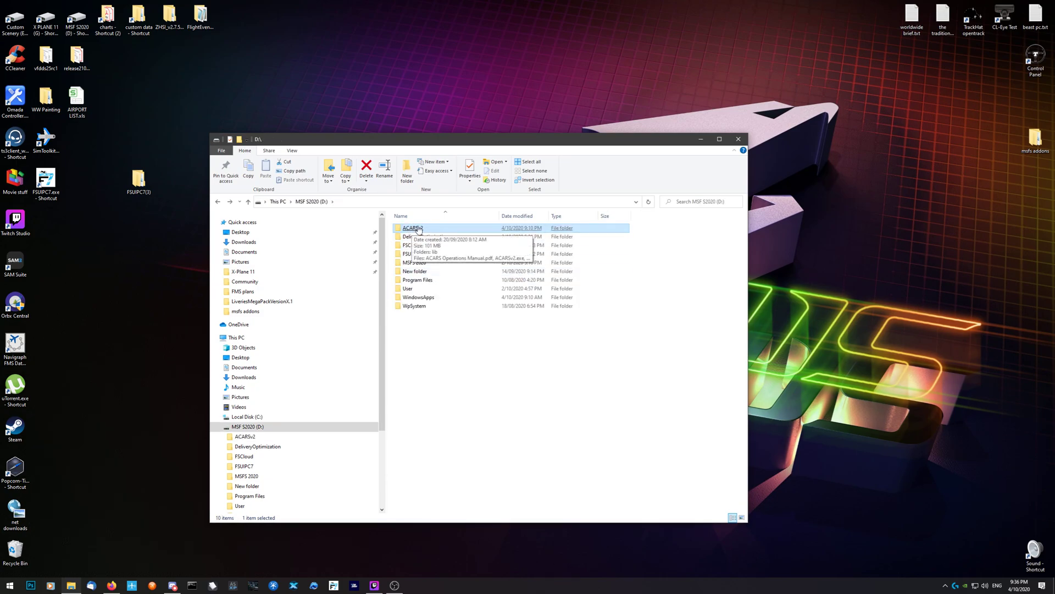
double_click(444, 264)
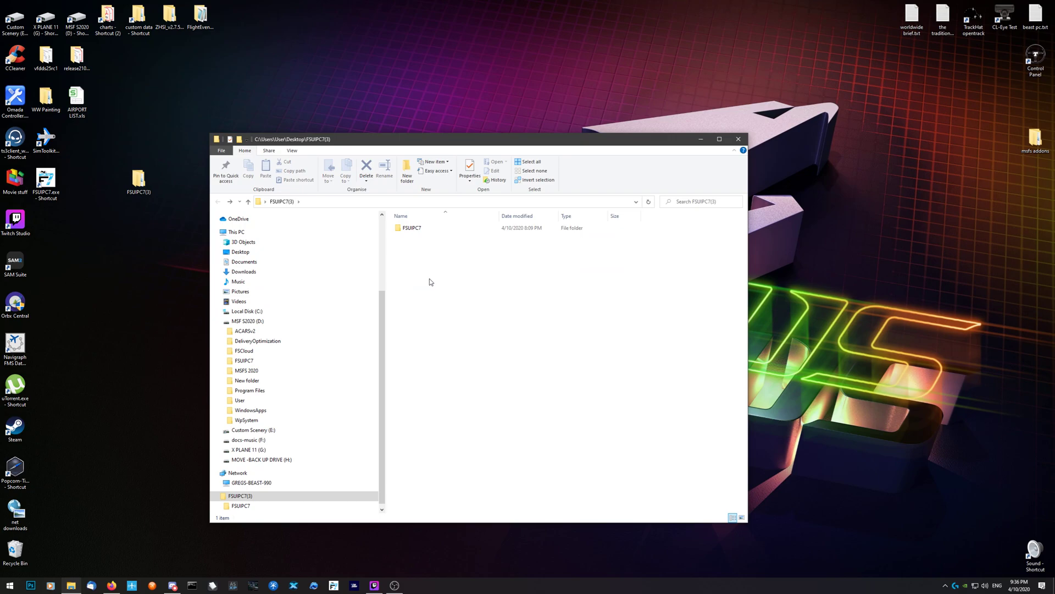
key(BackSpace)
double_click(424, 228)
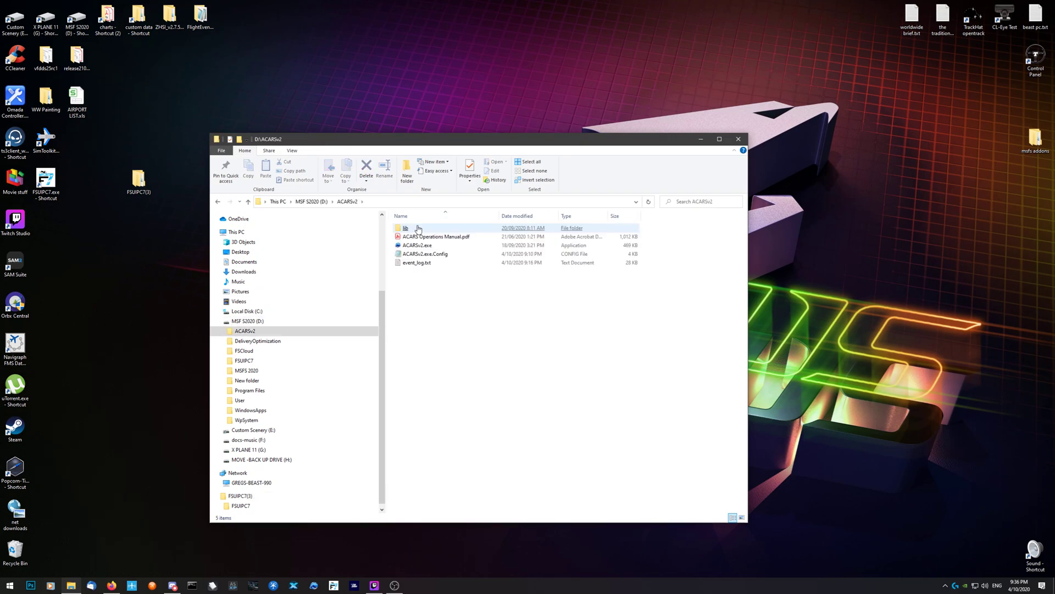
- Create a desktop shortcut to ACARSv2.exe and close File Explorer
click(413, 245)
right_click(414, 247)
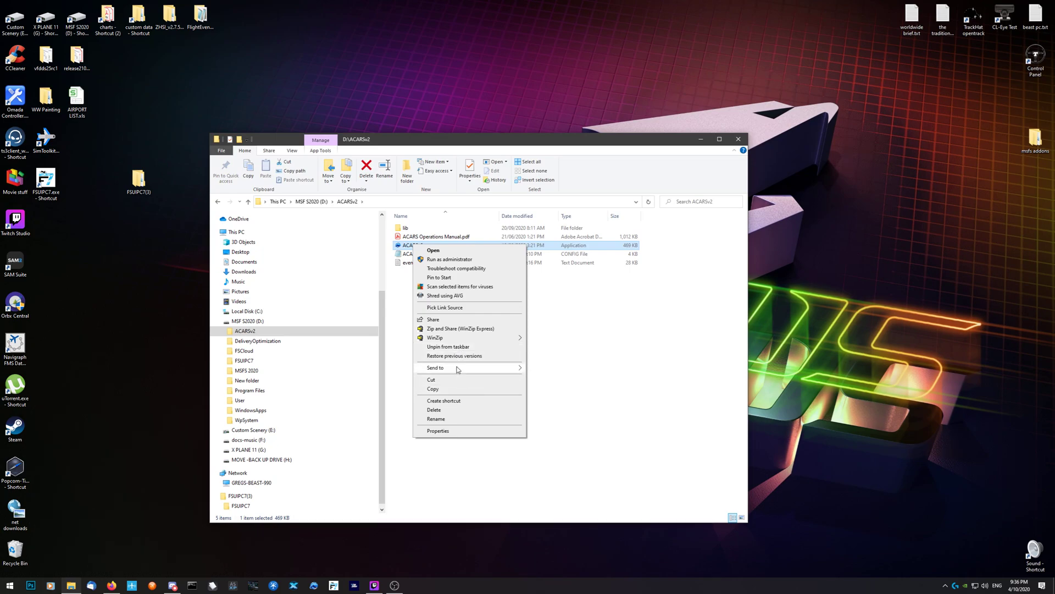
mouse_move(465, 368)
click(564, 388)
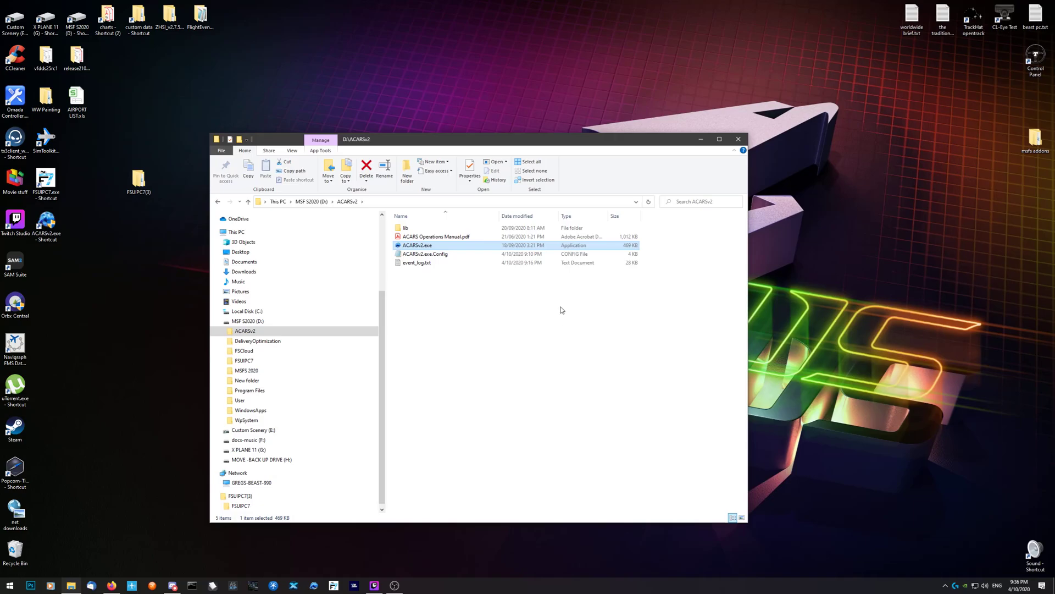
click(739, 141)
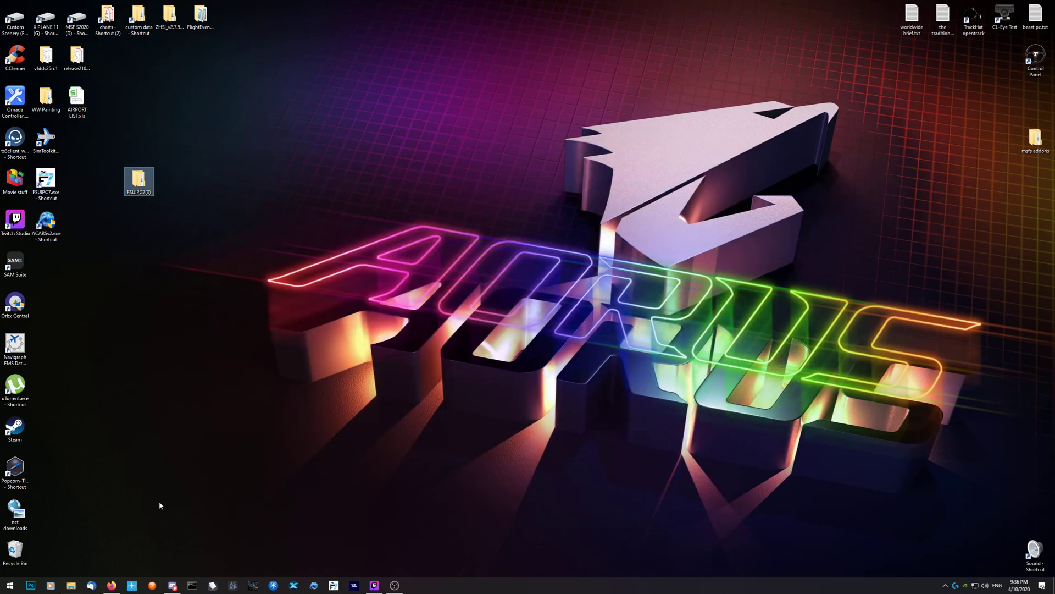
- Search the schedule for flights departing KLAX and arriving KSFO, returning 48 results
click(112, 585)
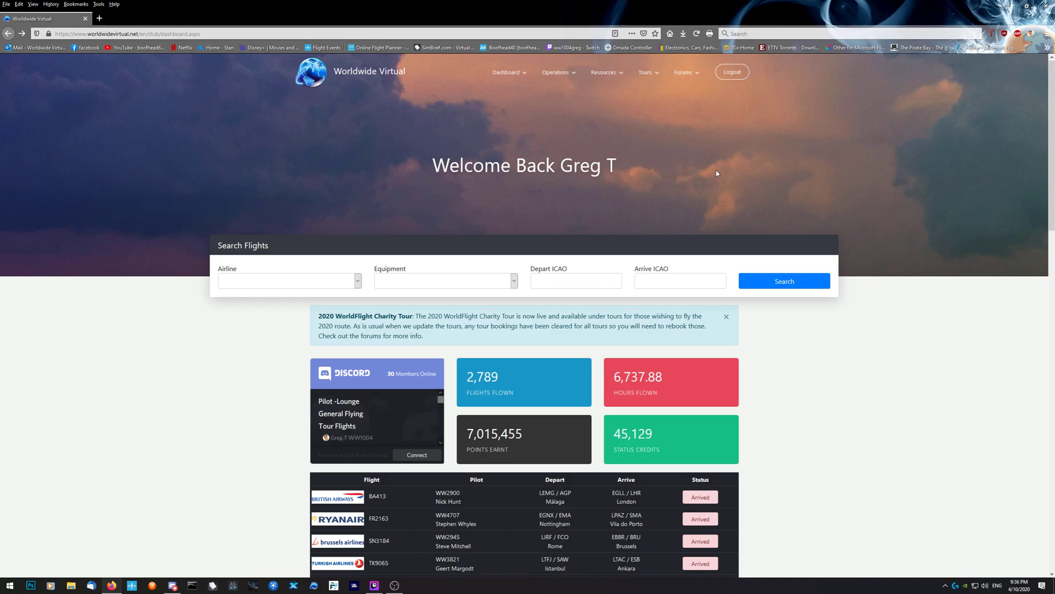
click(555, 279)
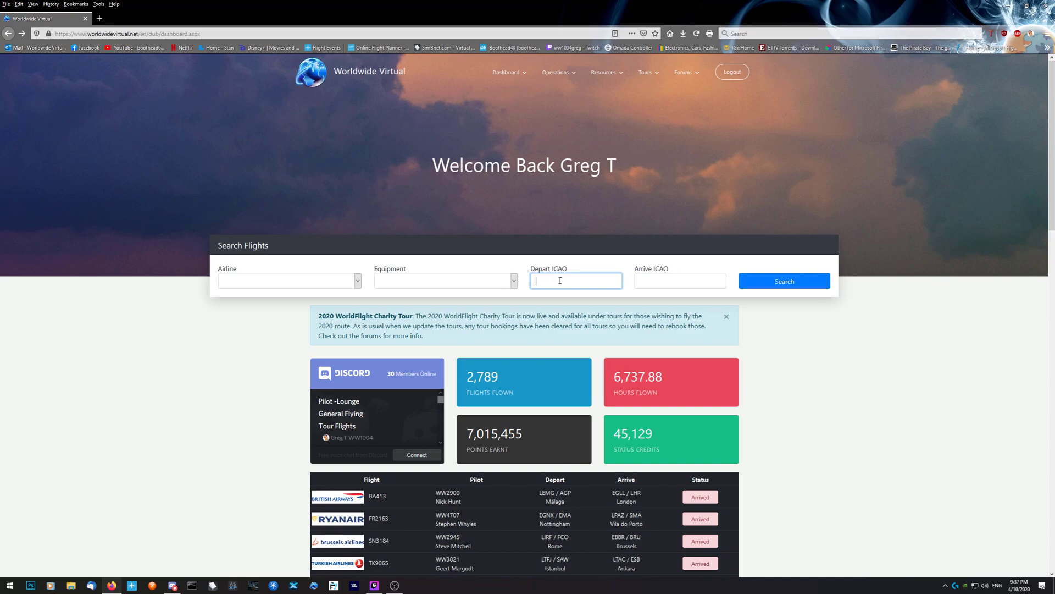
click(661, 281)
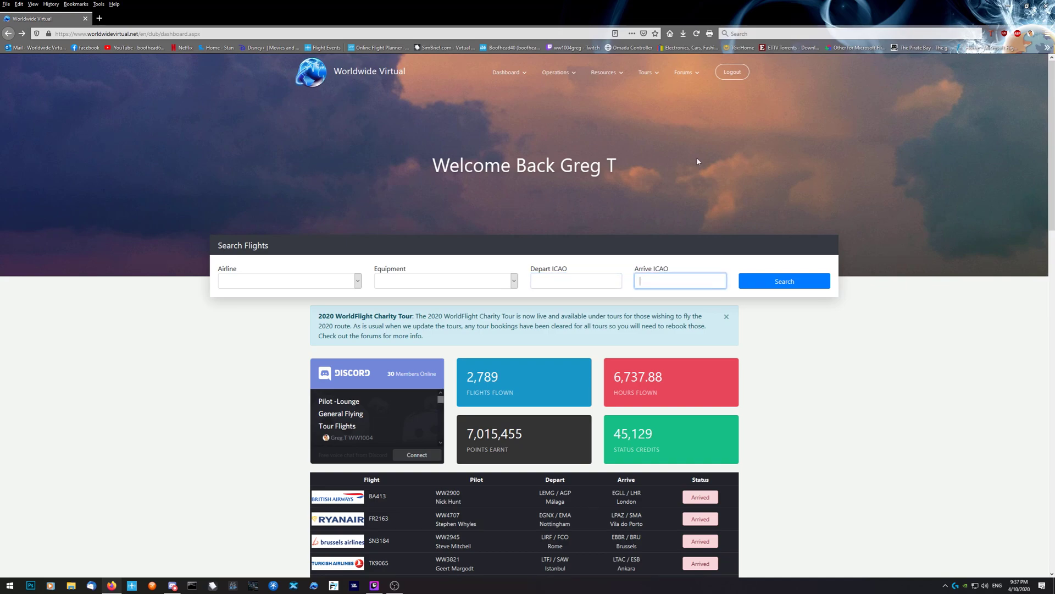
click(563, 282)
text(klax)
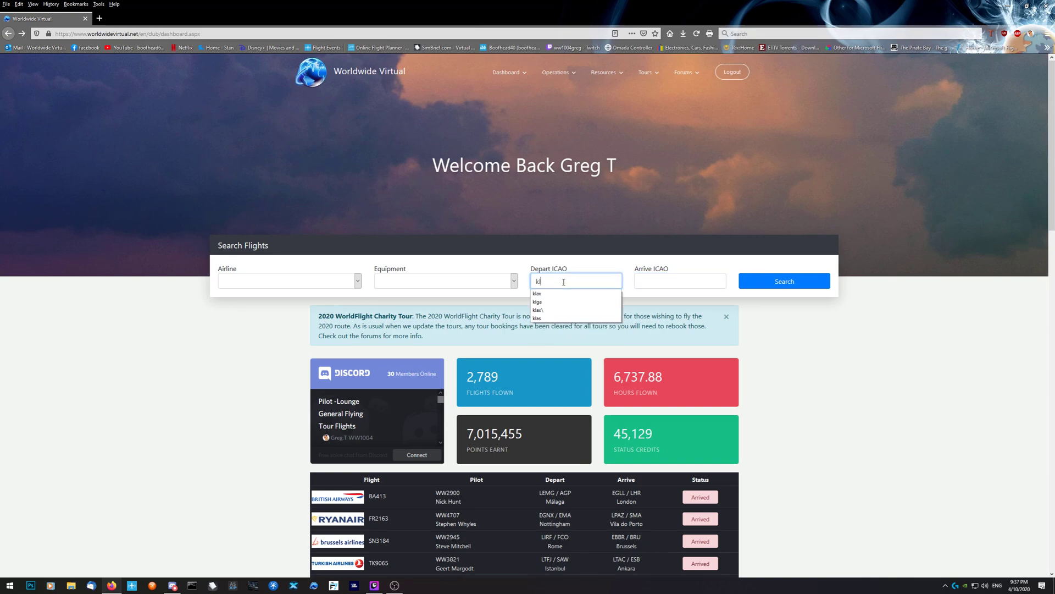
click(650, 282)
text(ksfo)
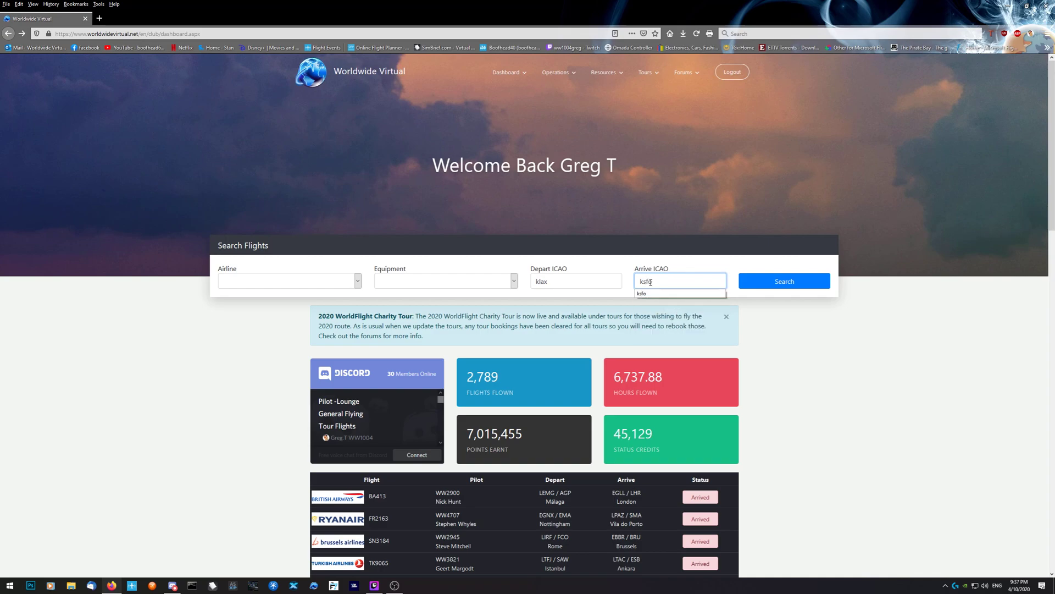
click(781, 286)
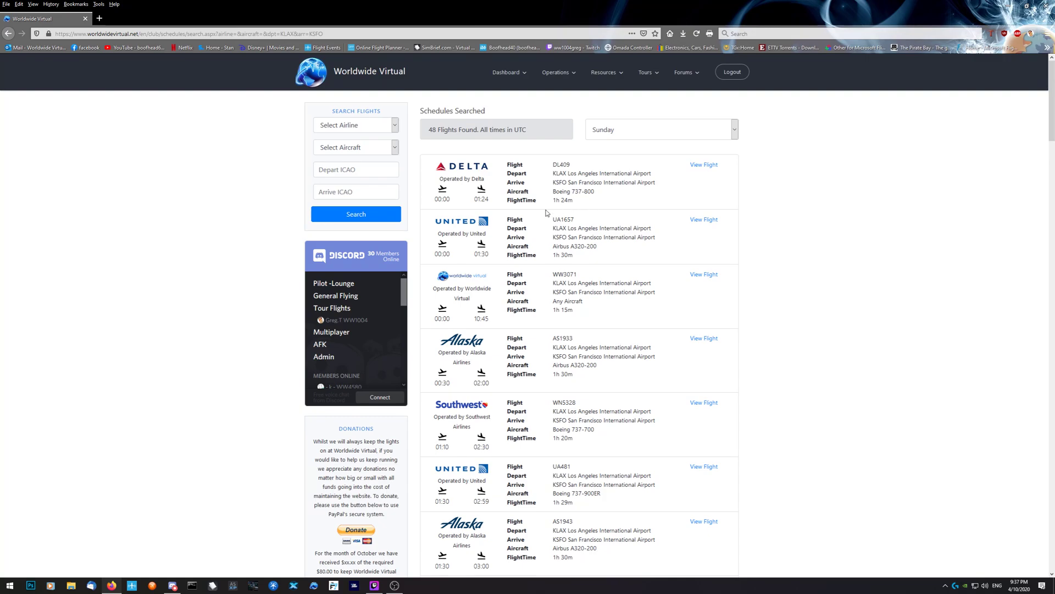
scroll(452, 257, down, 3)
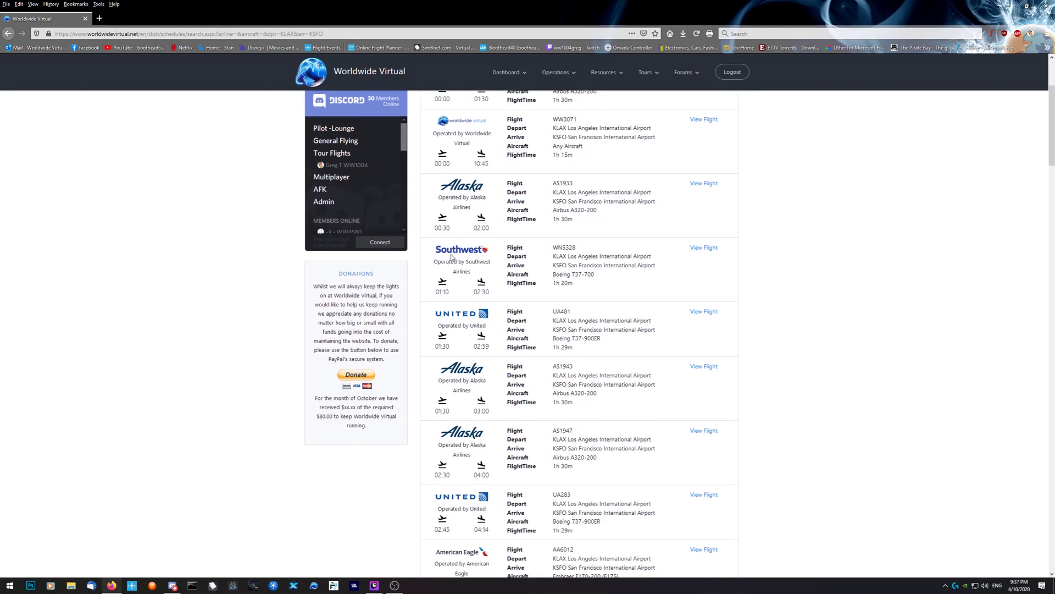
scroll(450, 231, down, 2)
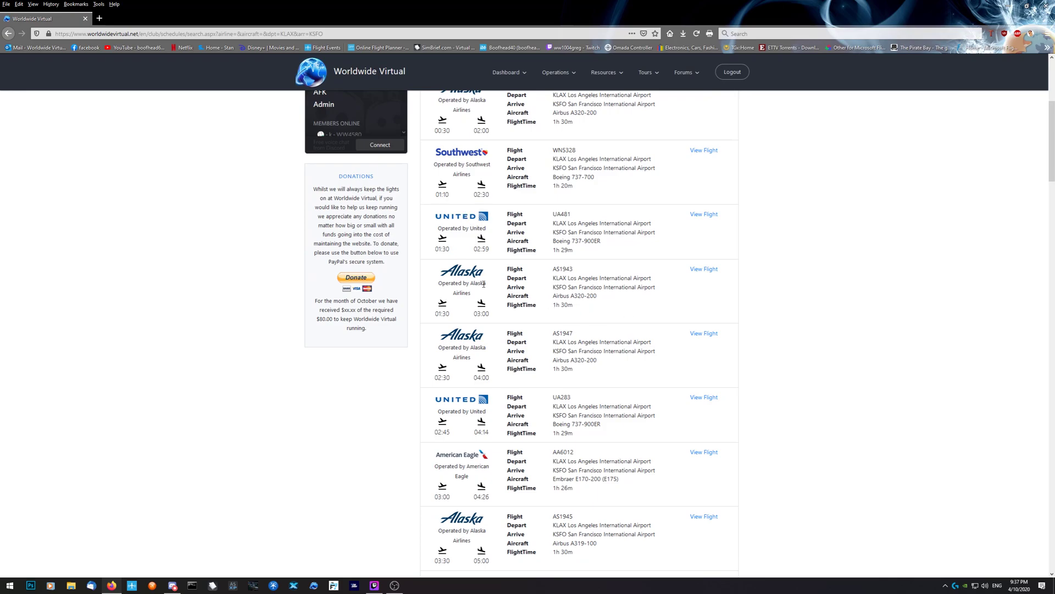
click(704, 269)
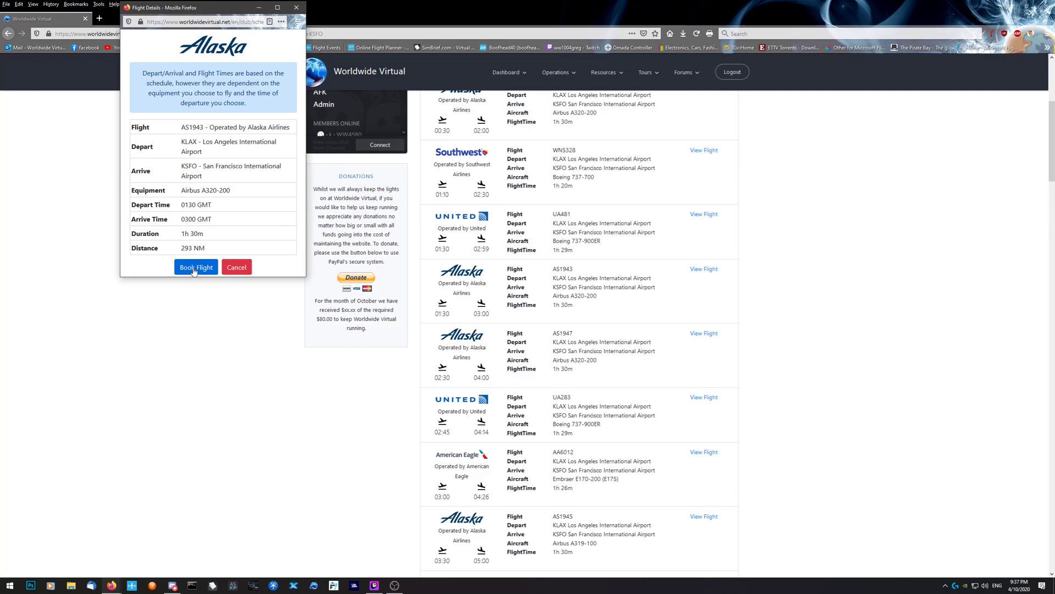
click(235, 268)
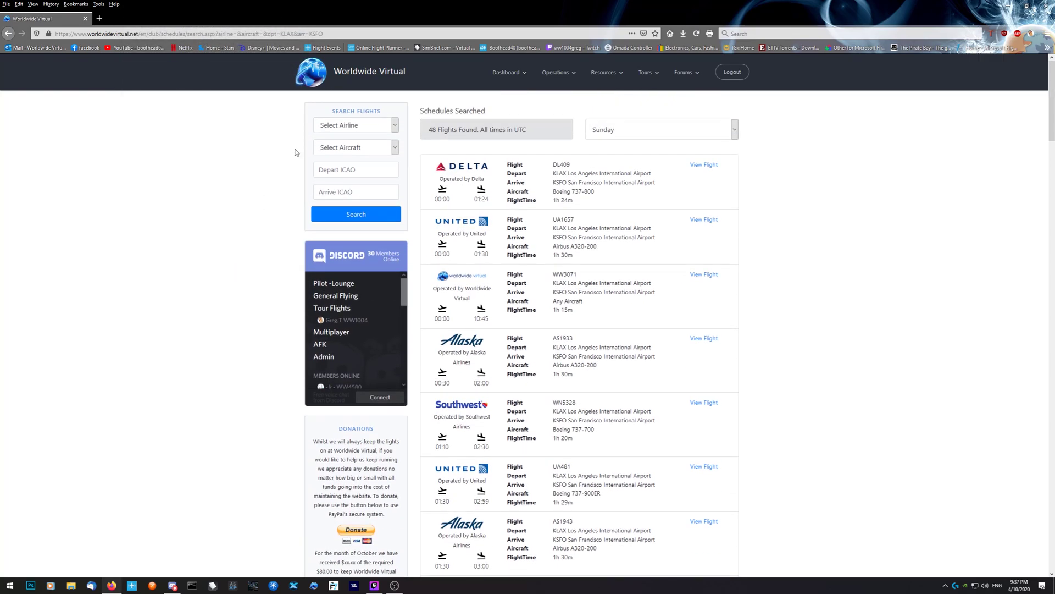
- Launch the ACARSv2 client, log in with saved pilot credentials, and acknowledge the WorldFlight Charity Tour notice
click(1010, 7)
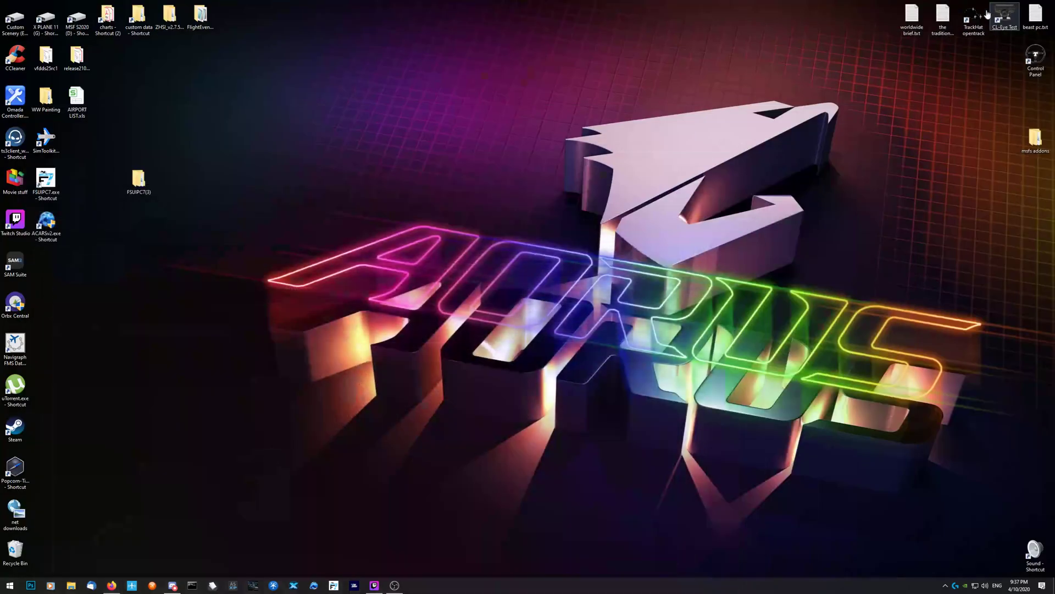
double_click(46, 222)
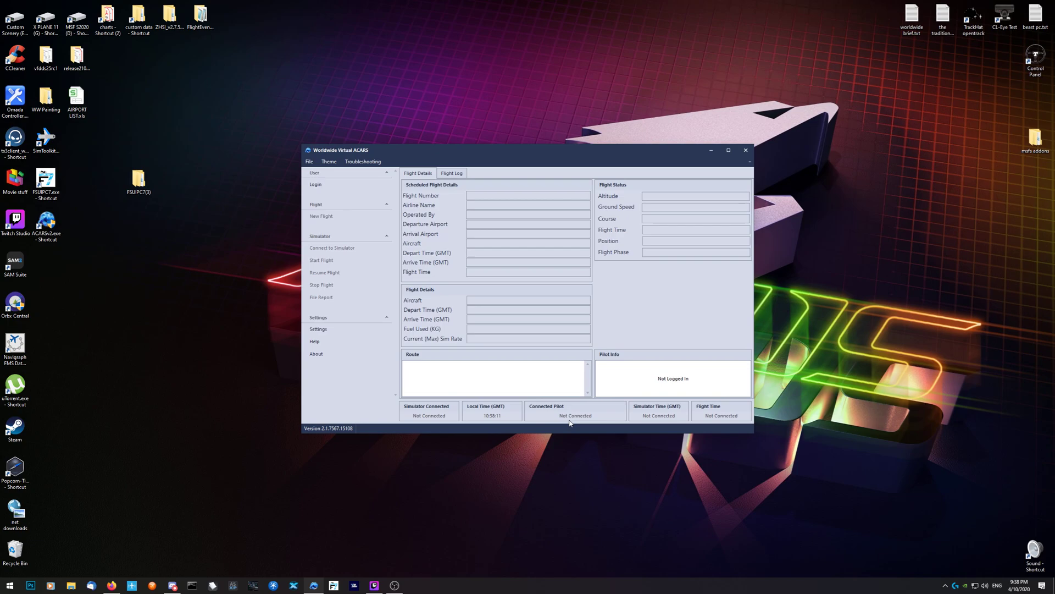
click(330, 185)
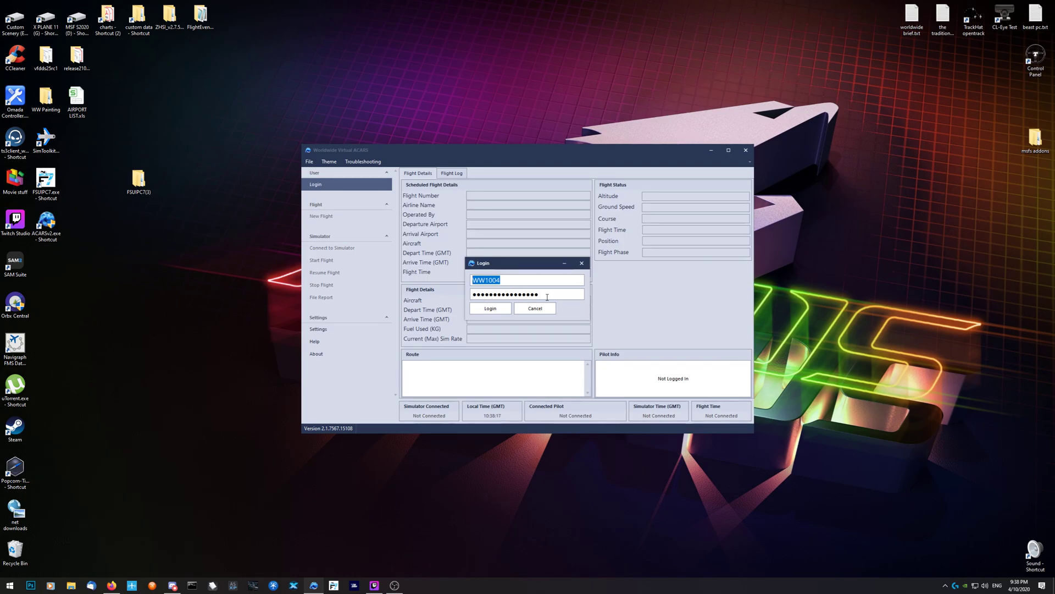
click(112, 584)
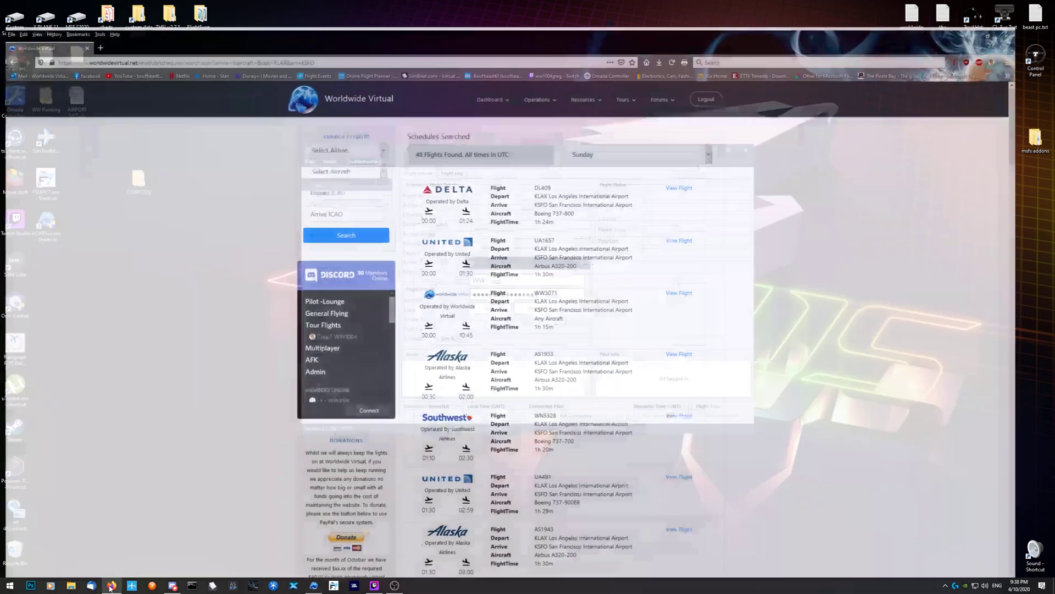
click(342, 81)
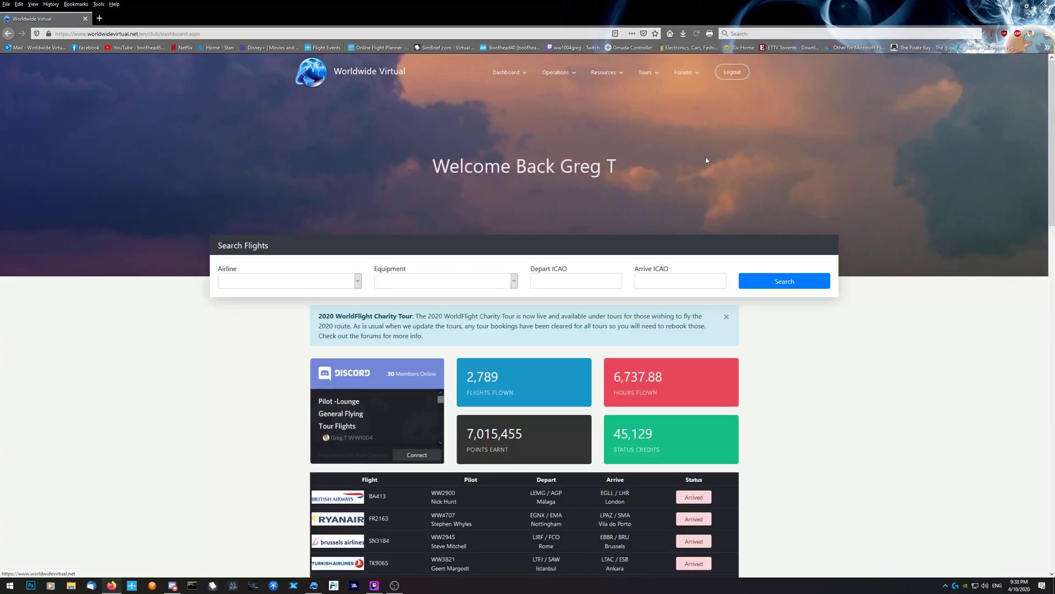
click(1008, 6)
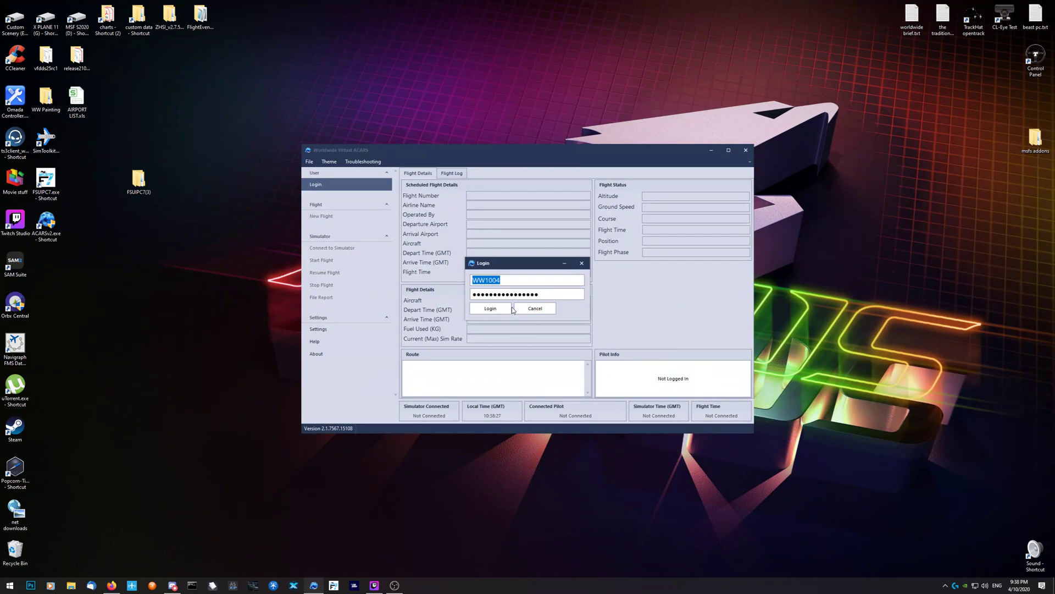
click(491, 309)
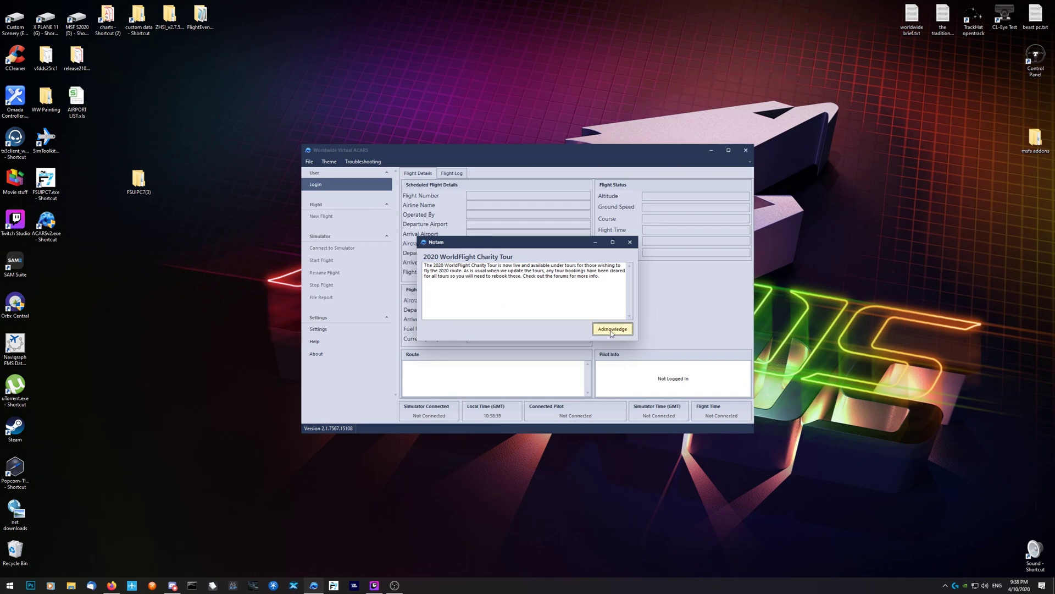
click(611, 329)
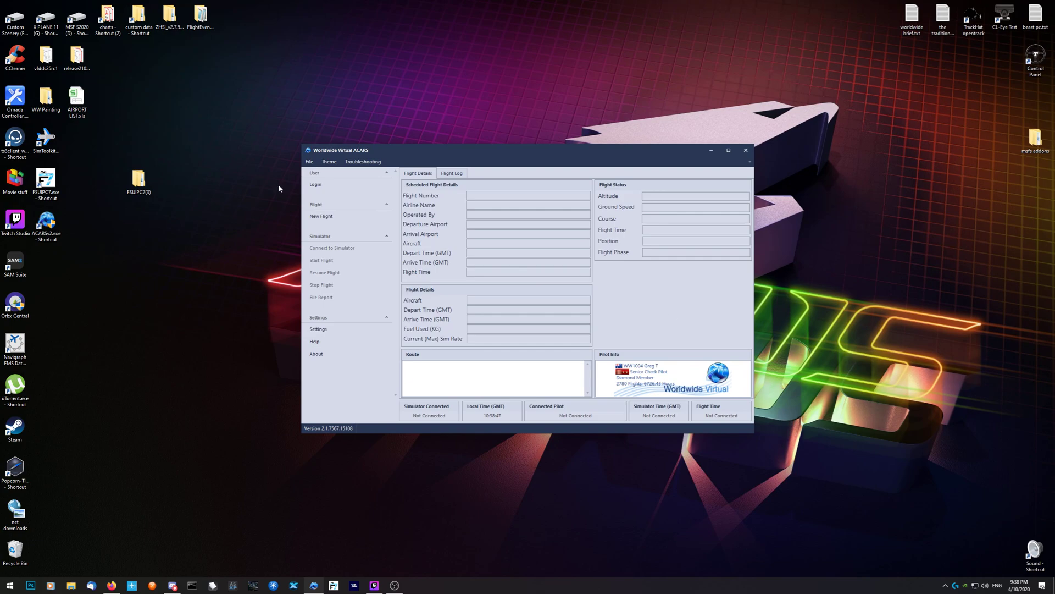
- Load booked flight DL2313, a Boeing 737-800 from KLAX to KSFO
click(323, 218)
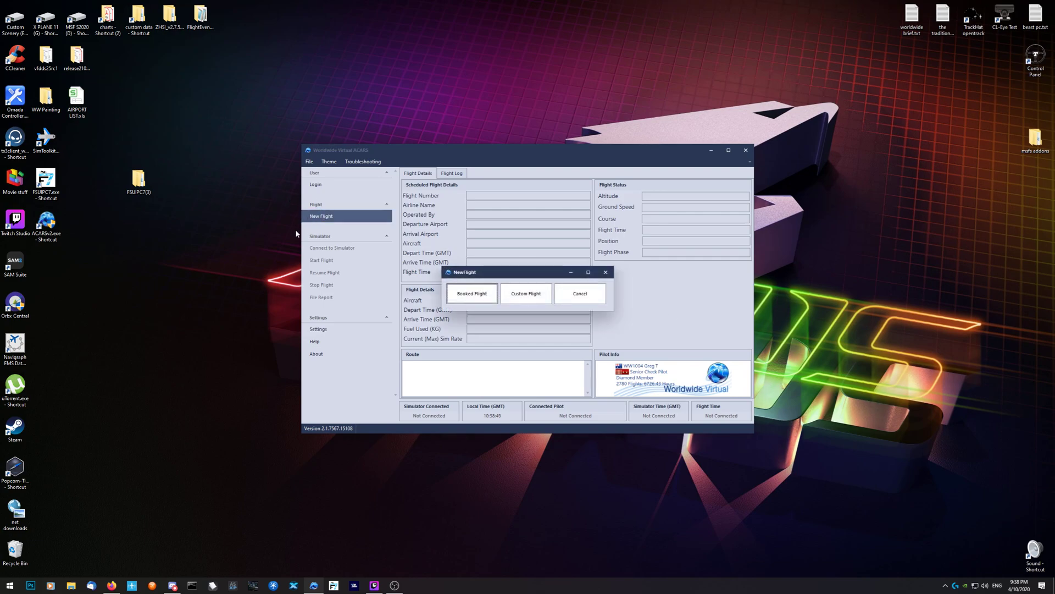
click(470, 296)
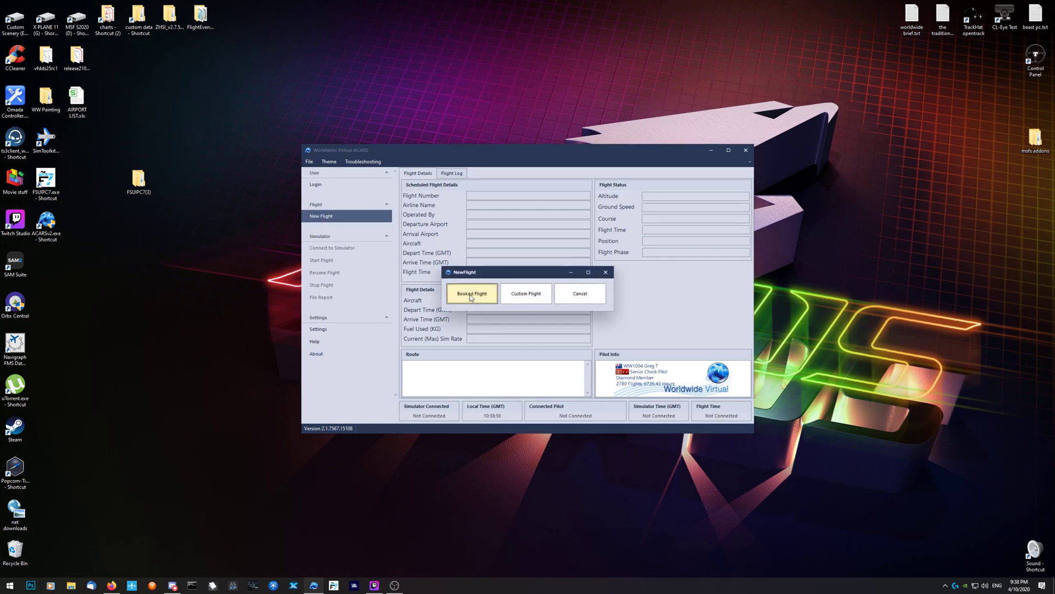
click(373, 220)
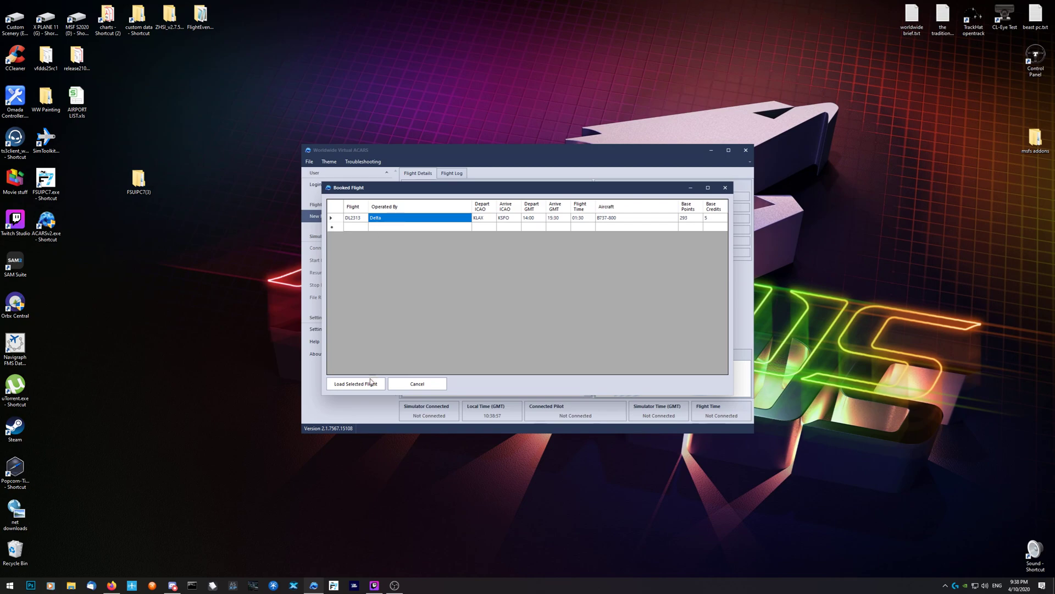
click(358, 219)
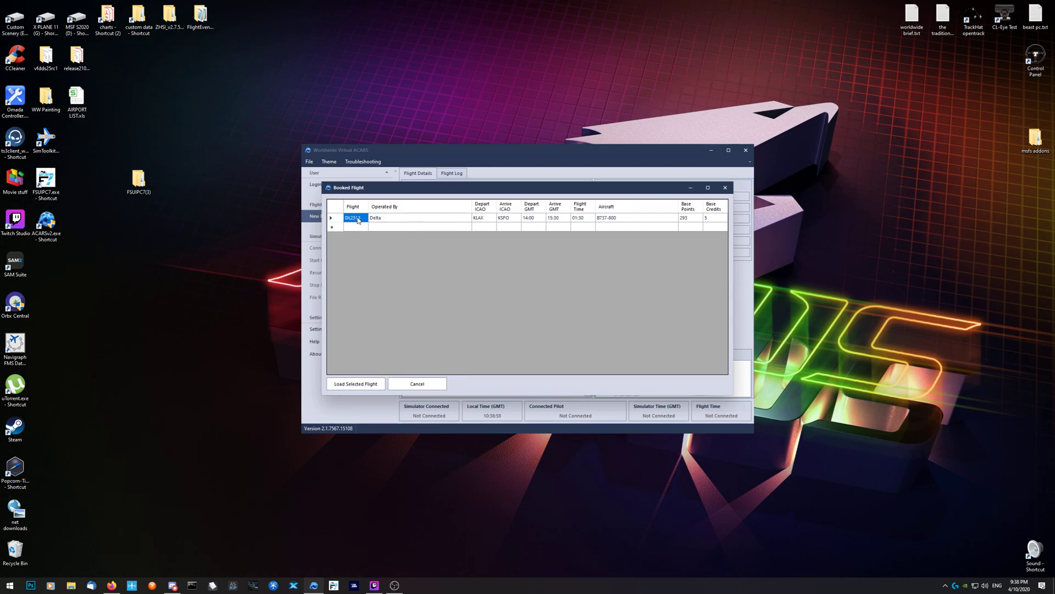
click(387, 219)
click(485, 218)
click(356, 384)
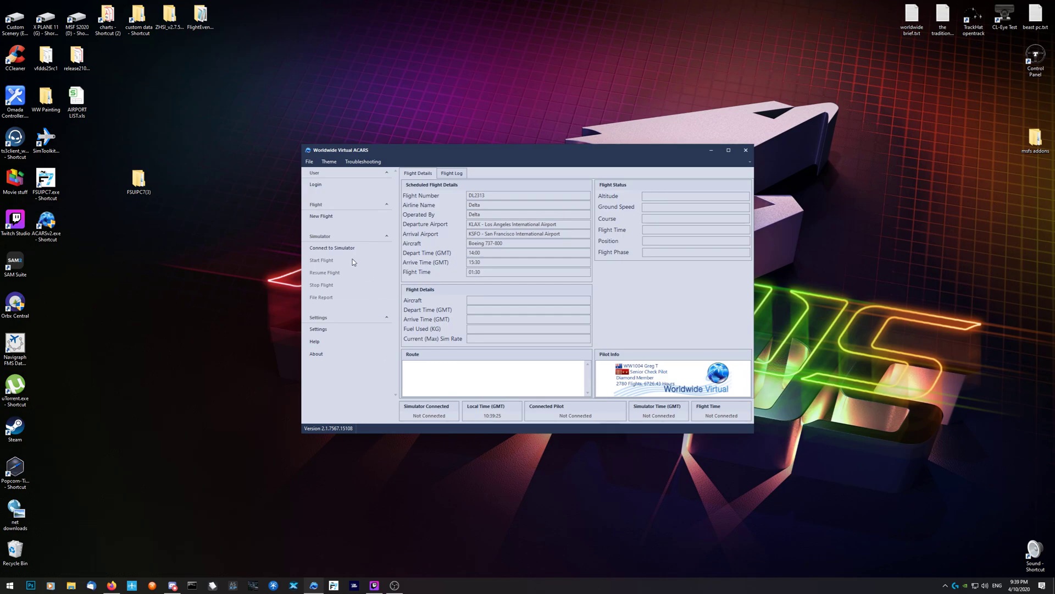
click(336, 247)
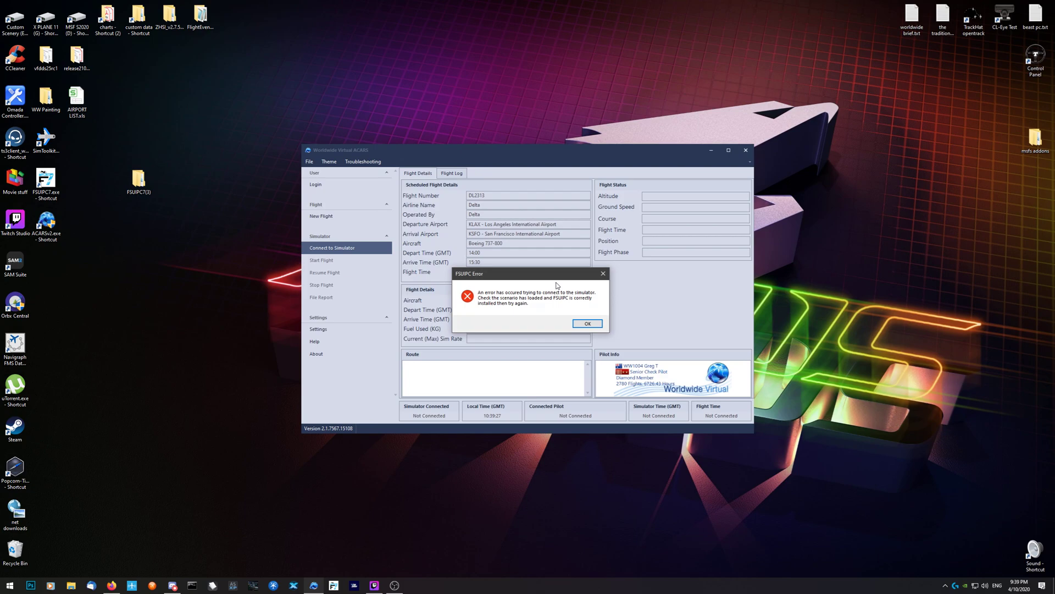
click(588, 323)
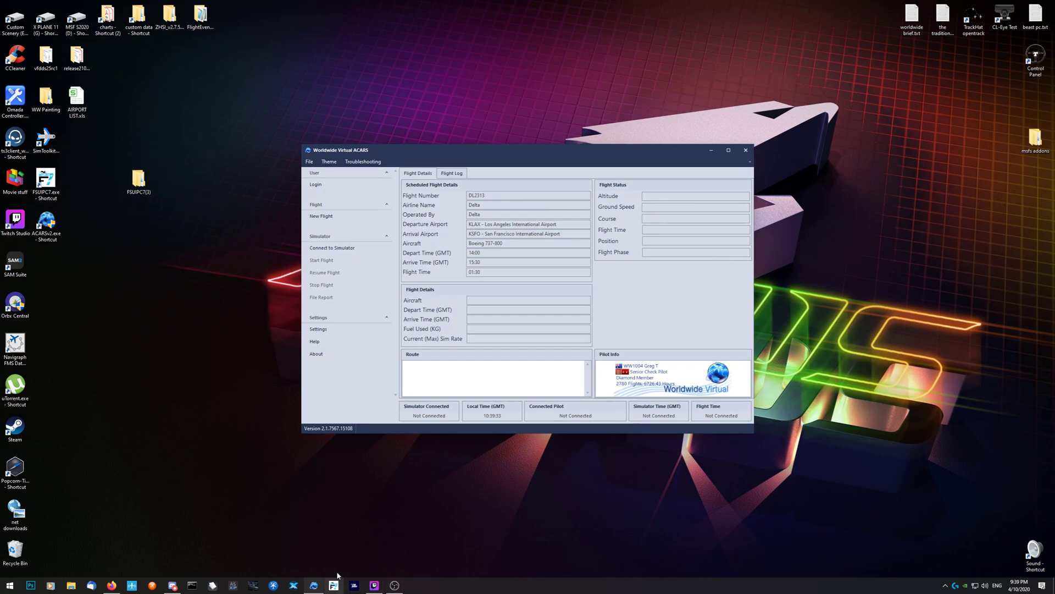
click(210, 263)
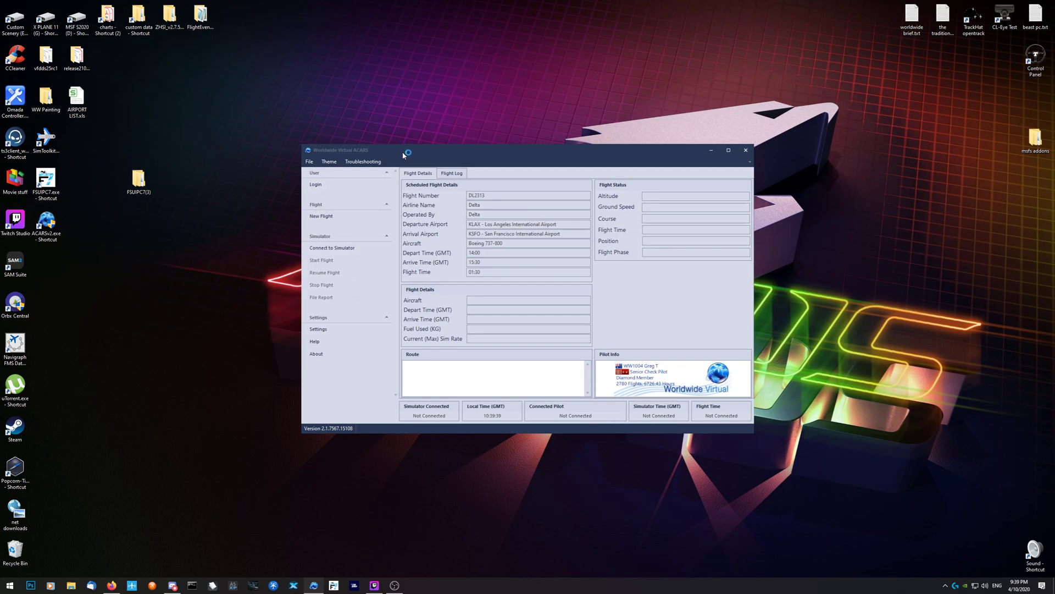
right_click(694, 585)
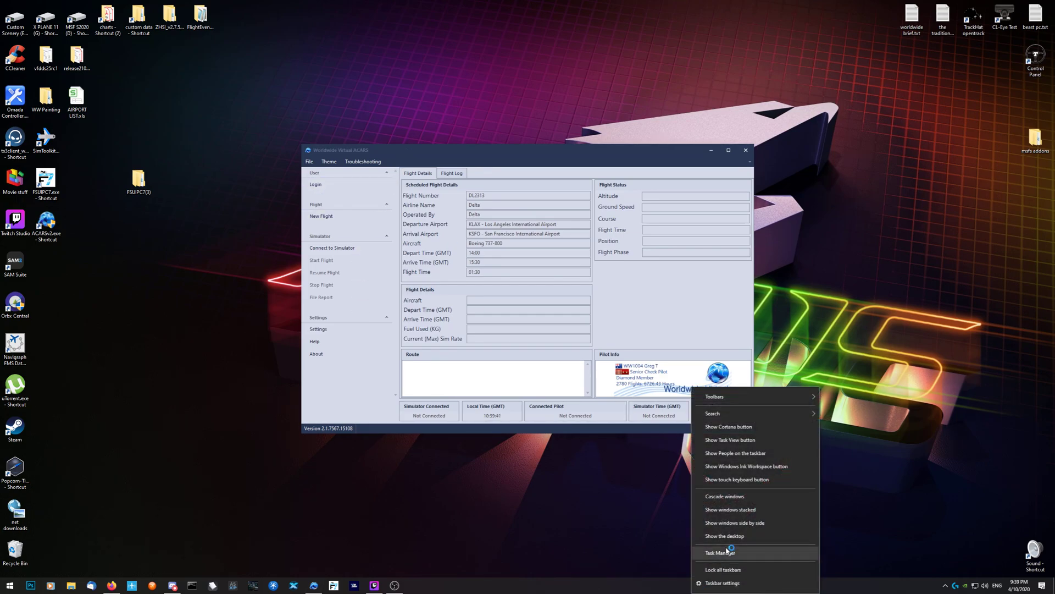
click(728, 552)
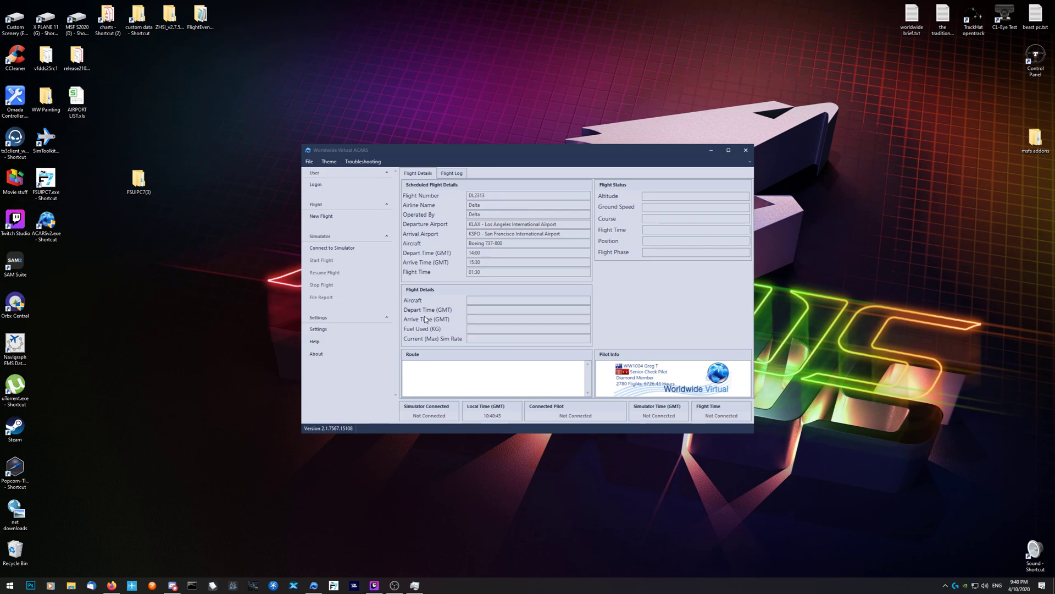
click(325, 286)
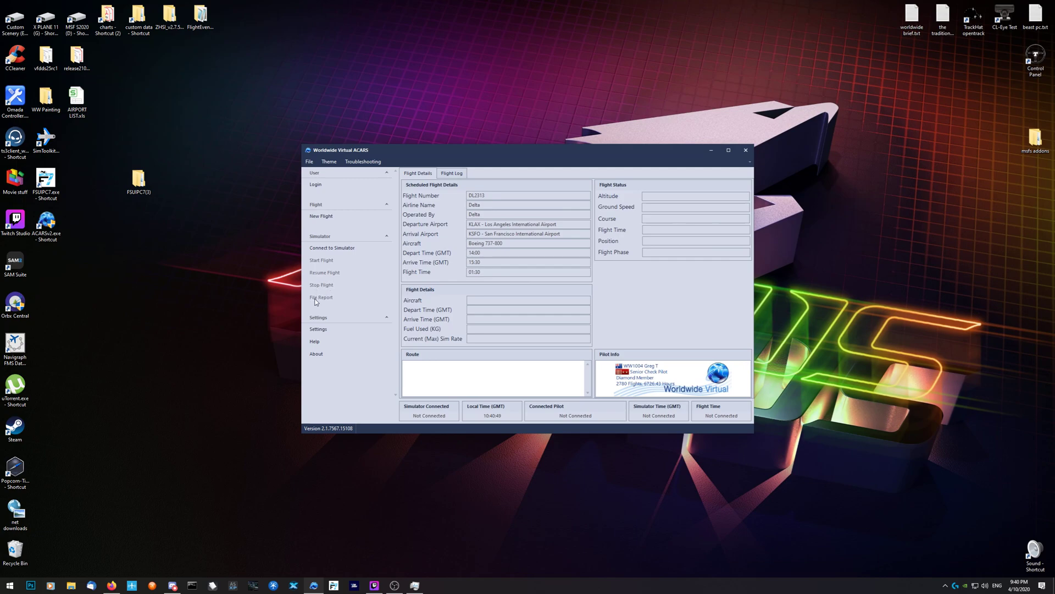
click(452, 174)
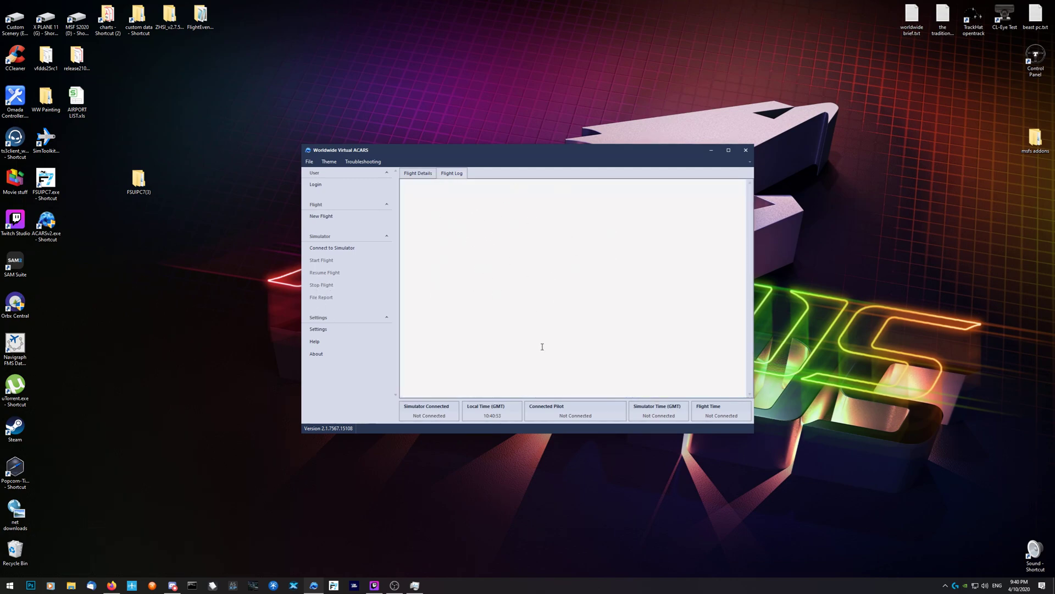
click(417, 173)
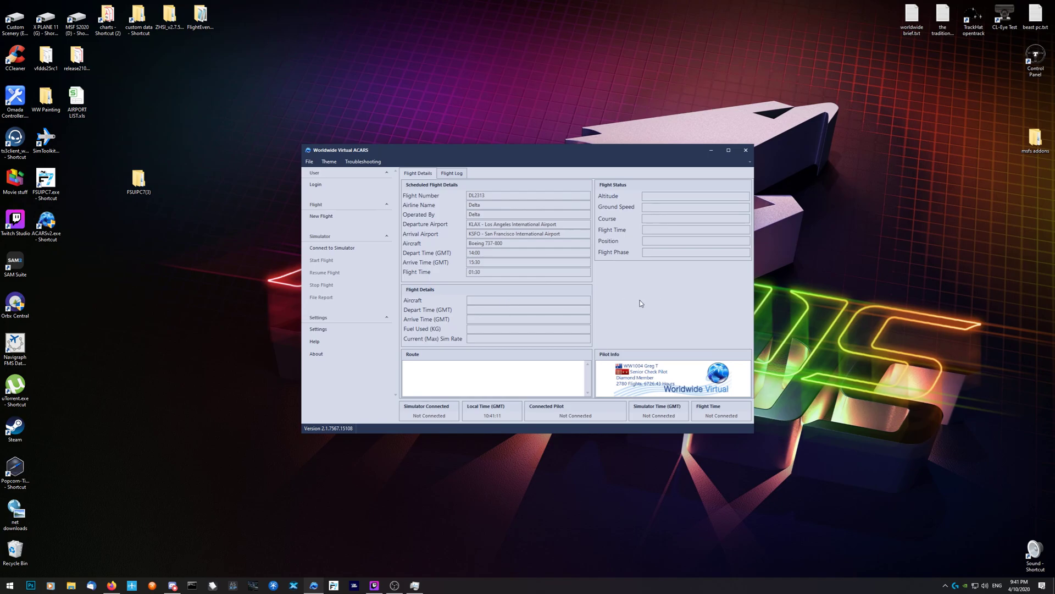
click(111, 583)
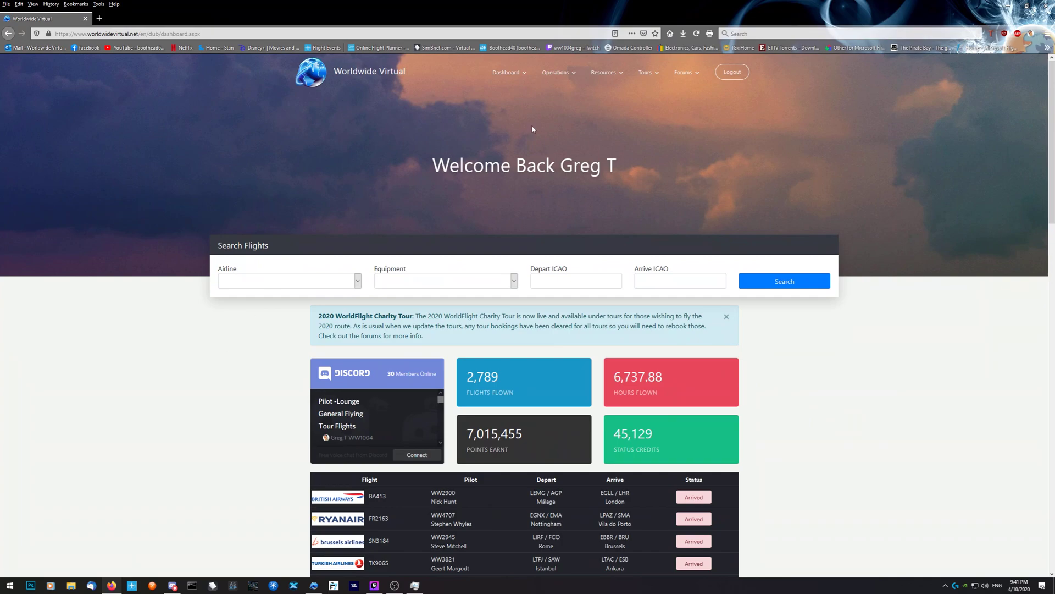
click(1008, 5)
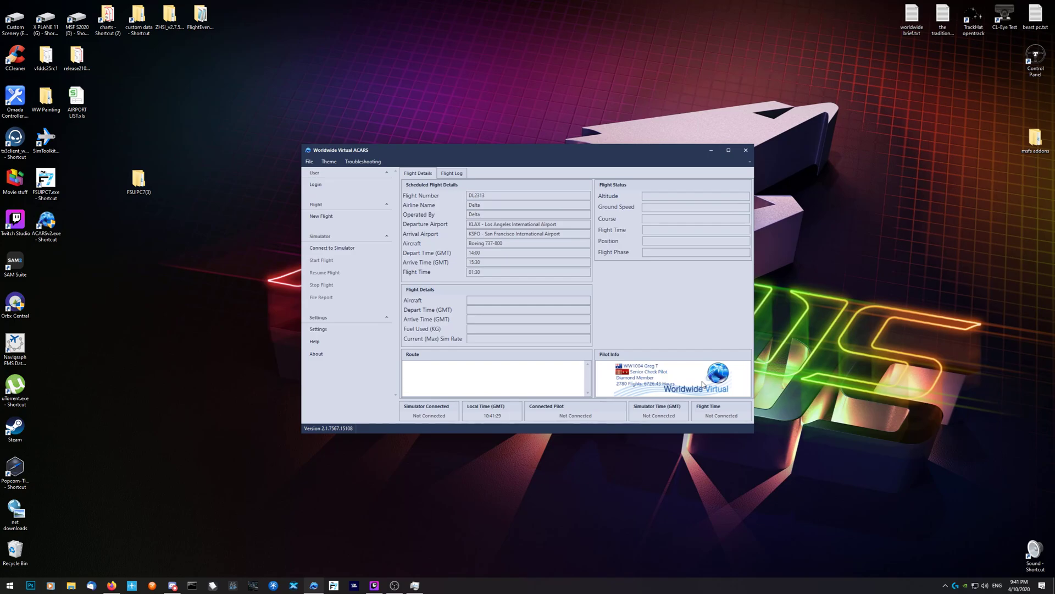
click(112, 586)
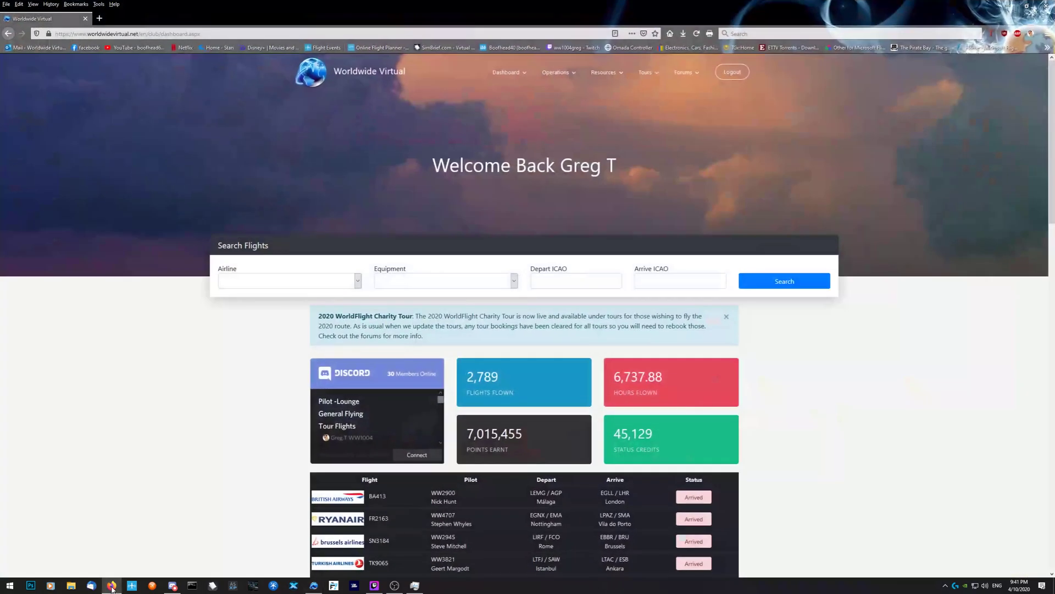
click(111, 586)
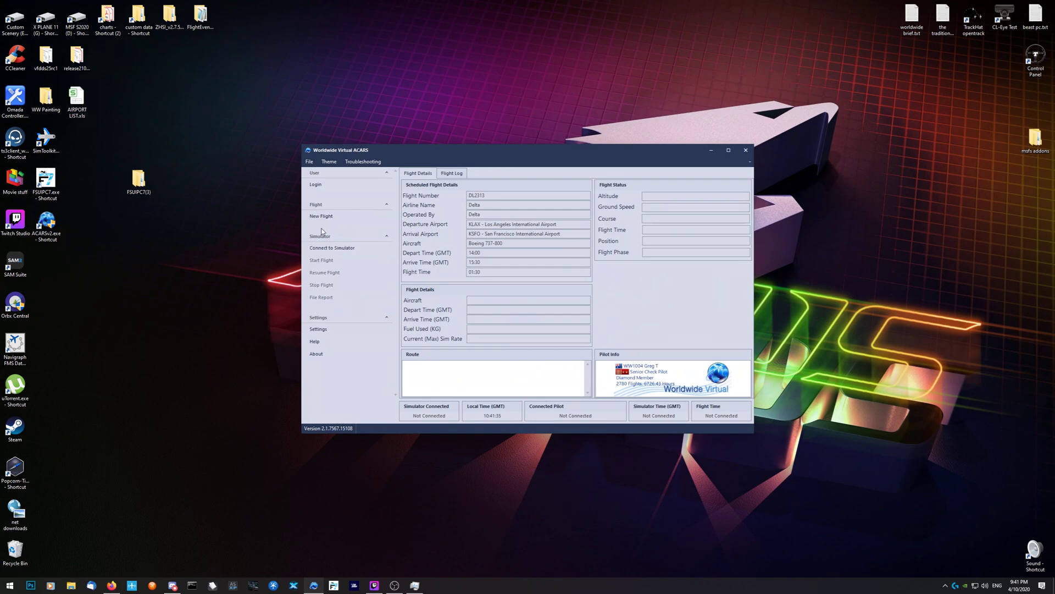
- Start a custom new flight with Worldwide Virtual as the airline
click(323, 217)
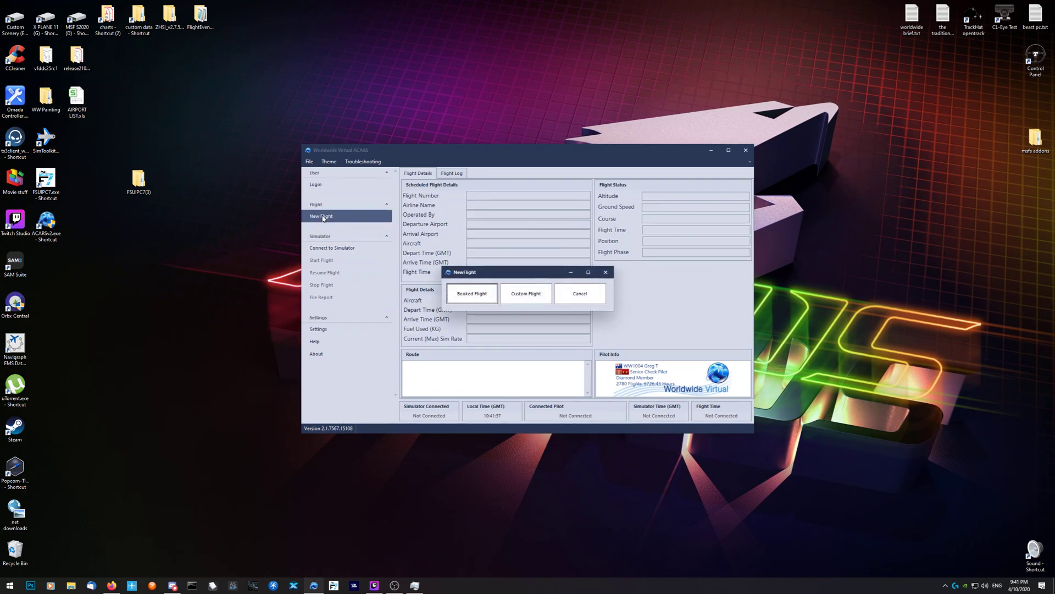
click(528, 296)
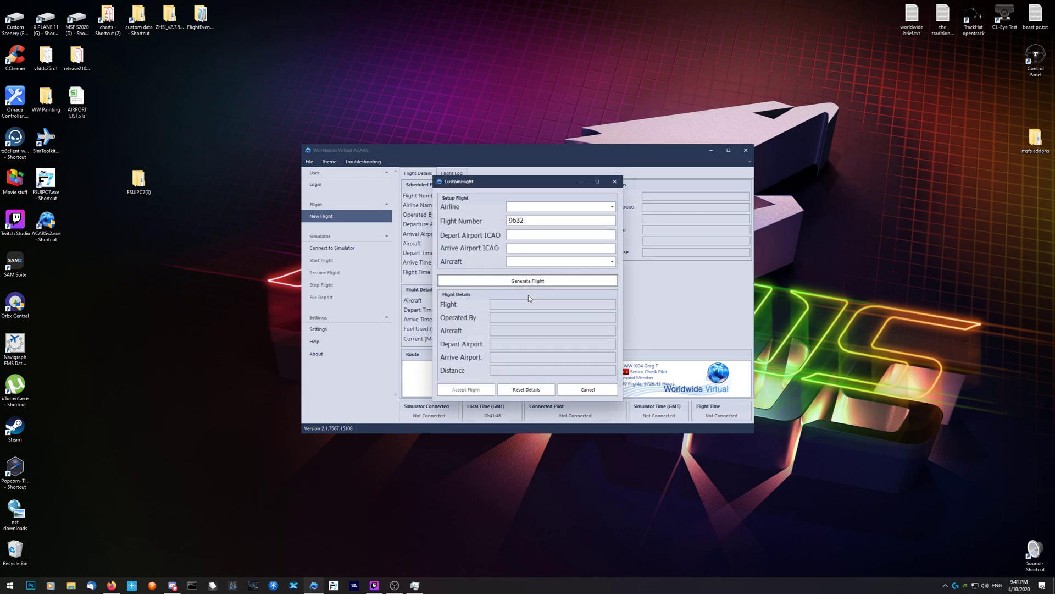
click(542, 209)
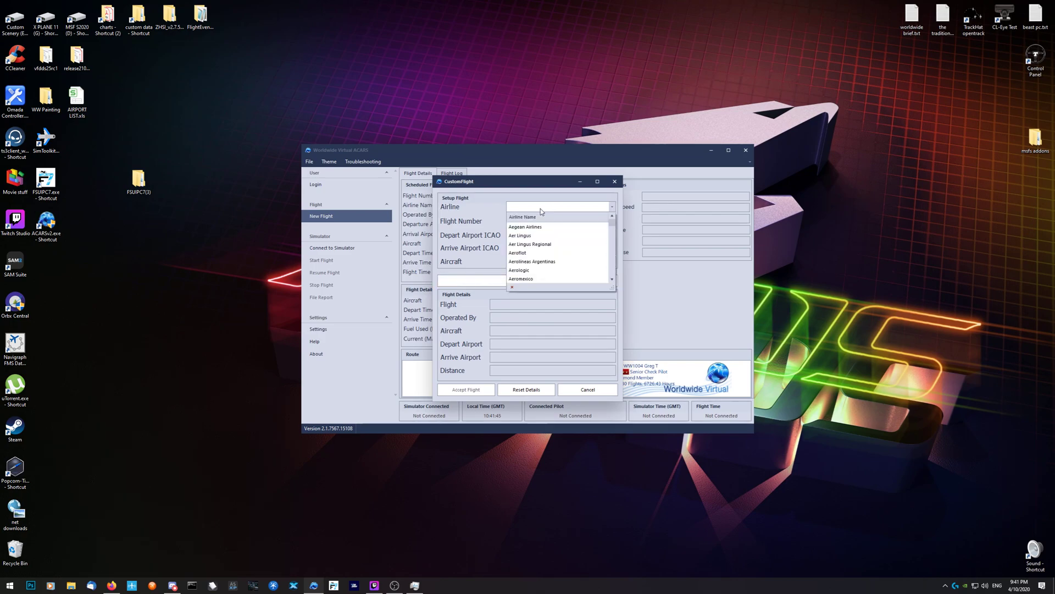
scroll(531, 283, down, 2)
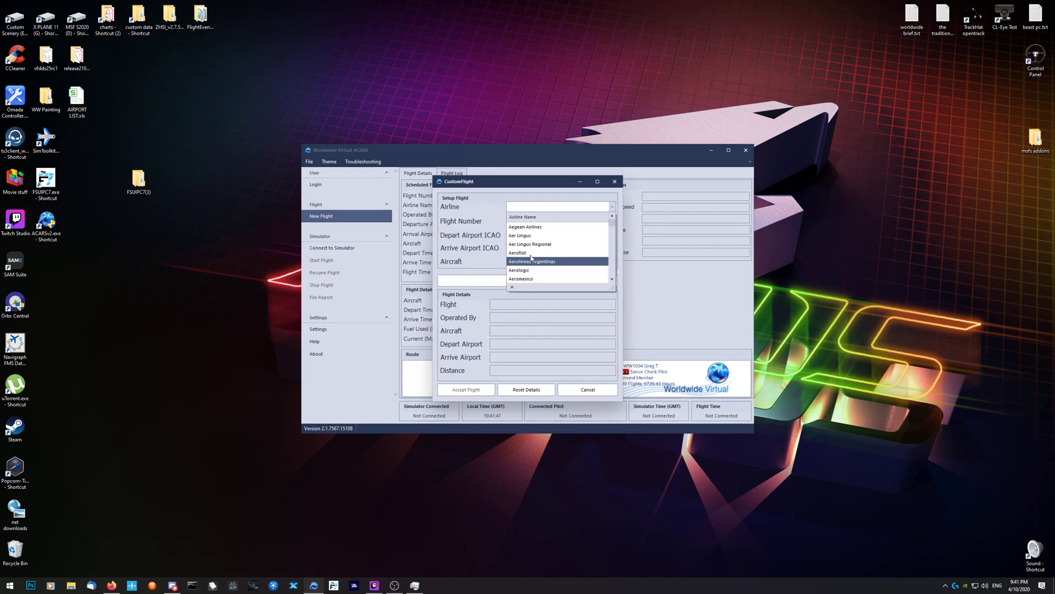
scroll(531, 253, down, 15)
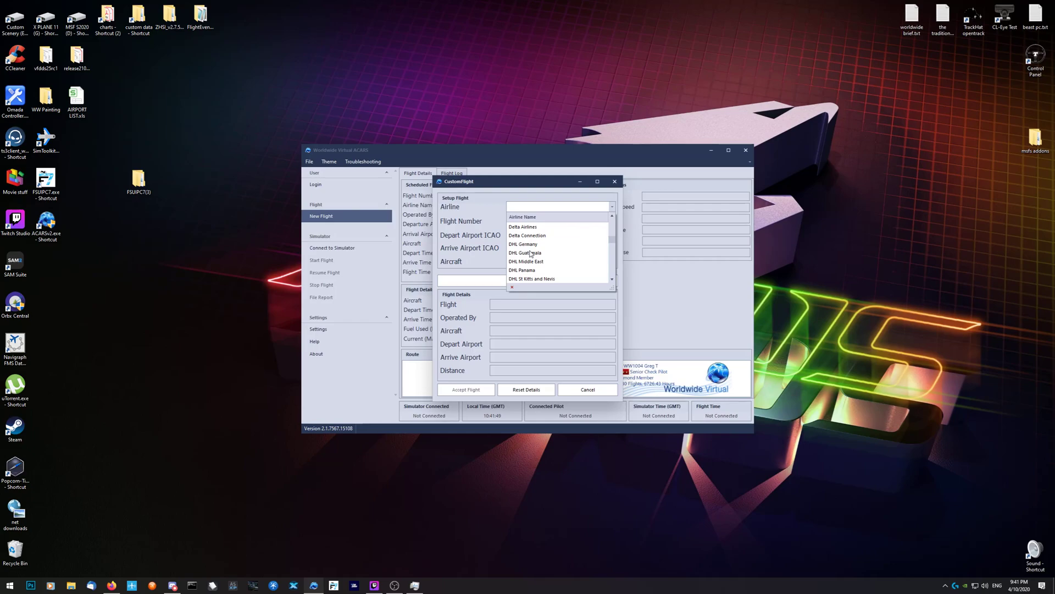
scroll(531, 254, down, 15)
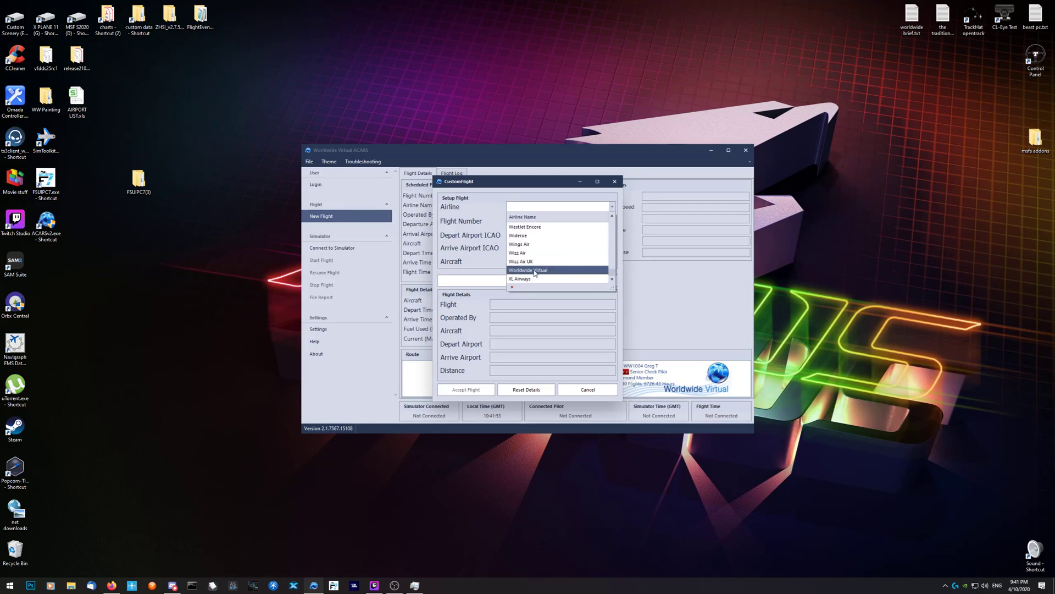
click(531, 270)
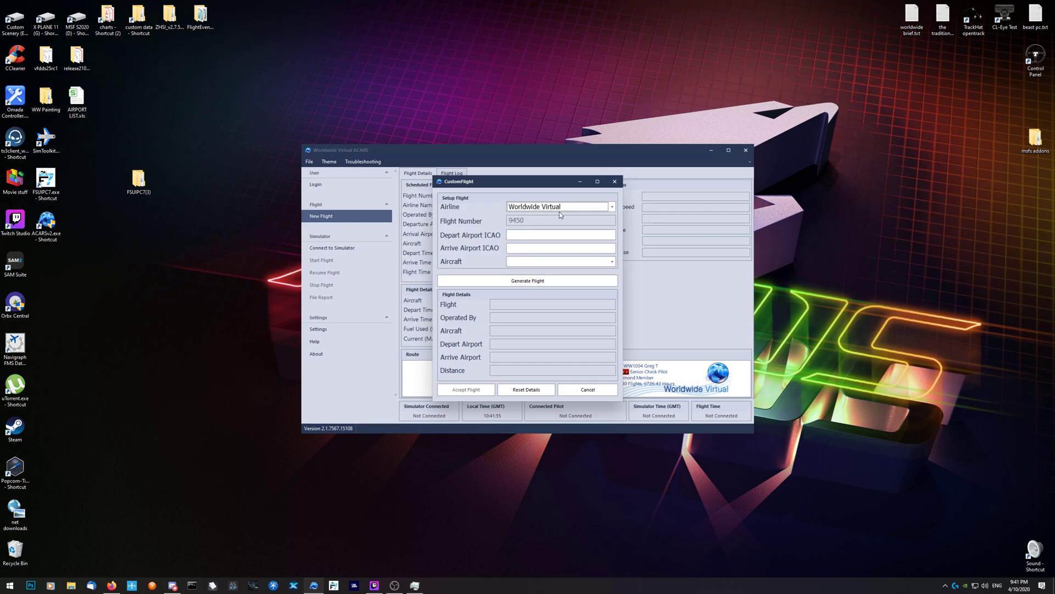
- Generate the custom flight without choosing an aircraft
click(525, 234)
click(516, 235)
click(535, 264)
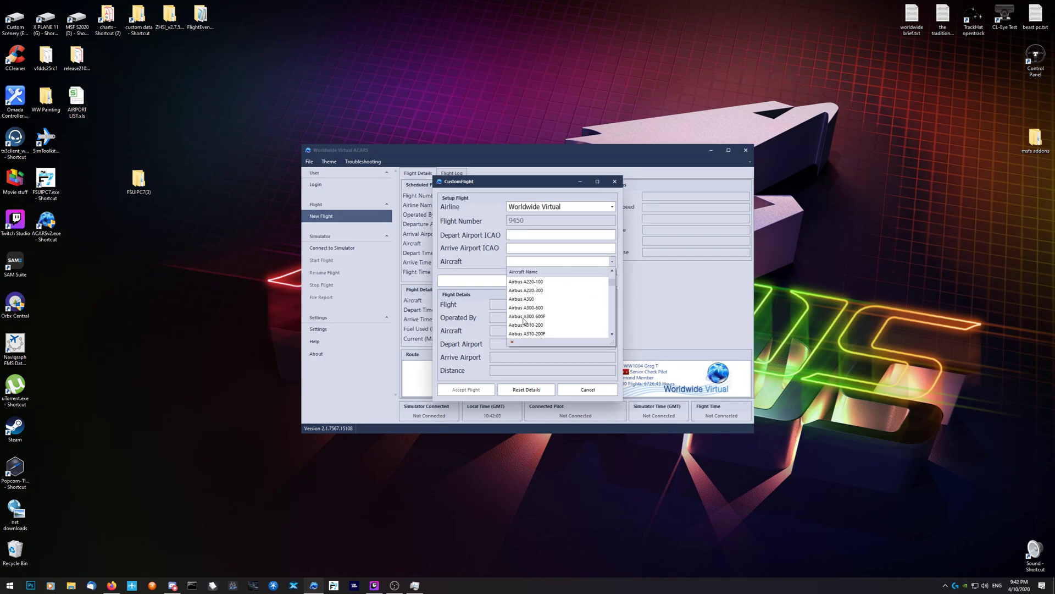
click(530, 262)
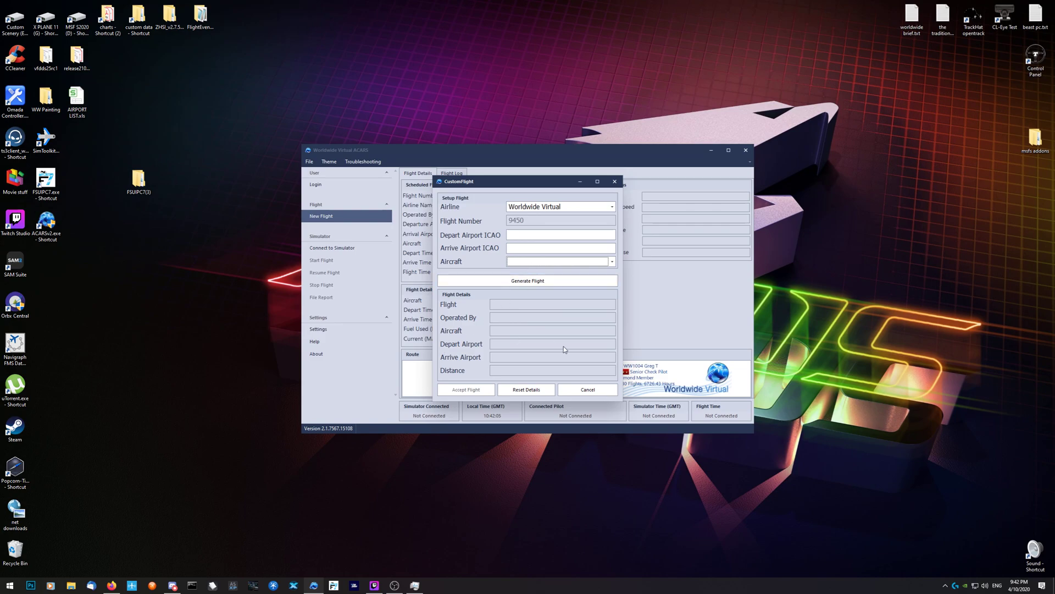
click(530, 282)
- Cancel the custom flight and new-flight chooser, then dismiss the No Flight Selected warning
click(589, 391)
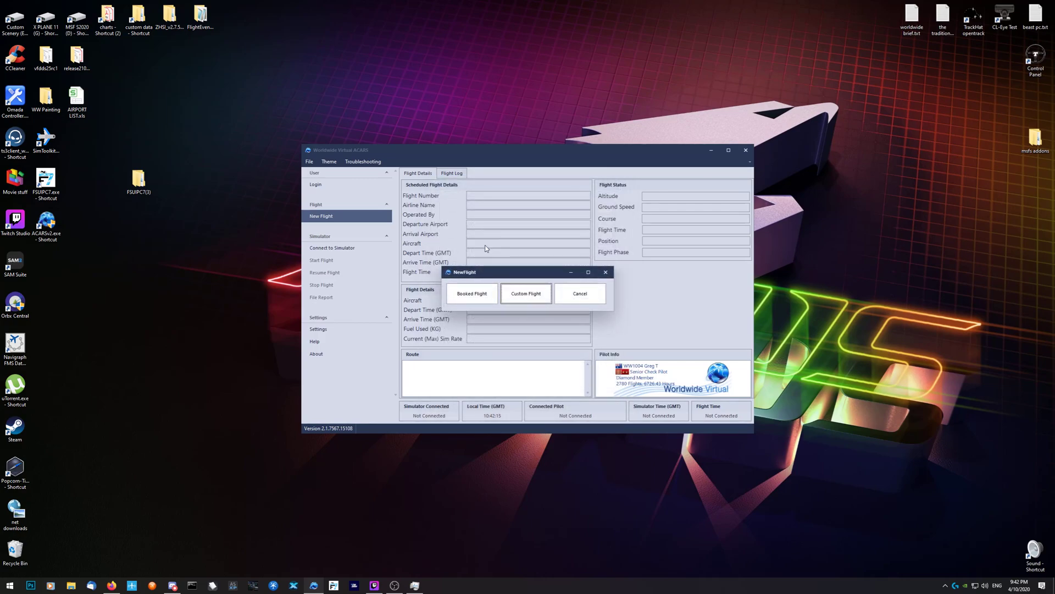
click(587, 298)
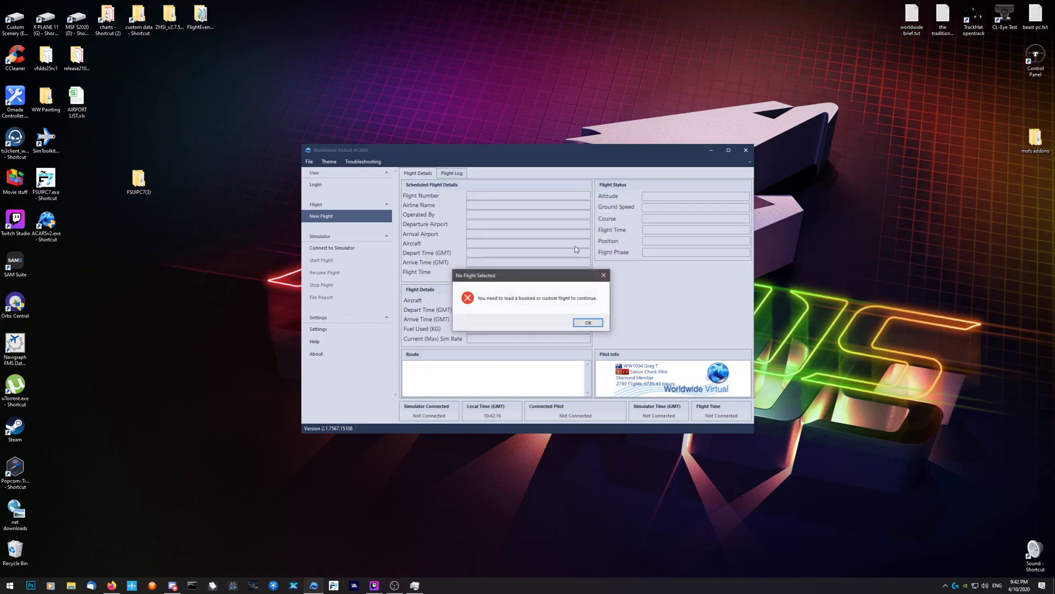
click(588, 322)
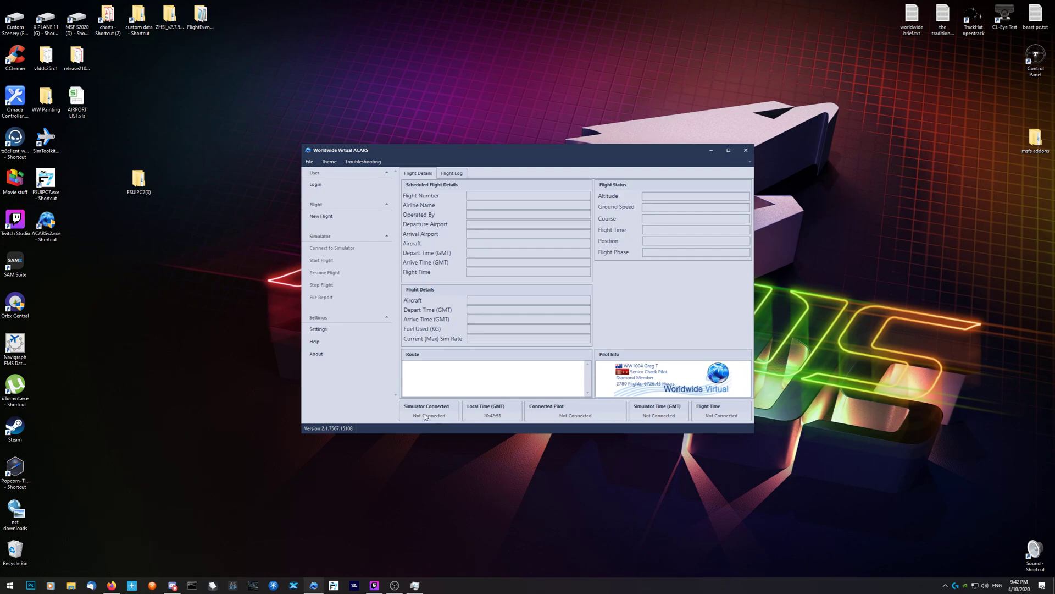
- Close the ACARS client, confirm, and bring the Worldwide Virtual dashboard back in Firefox
click(747, 153)
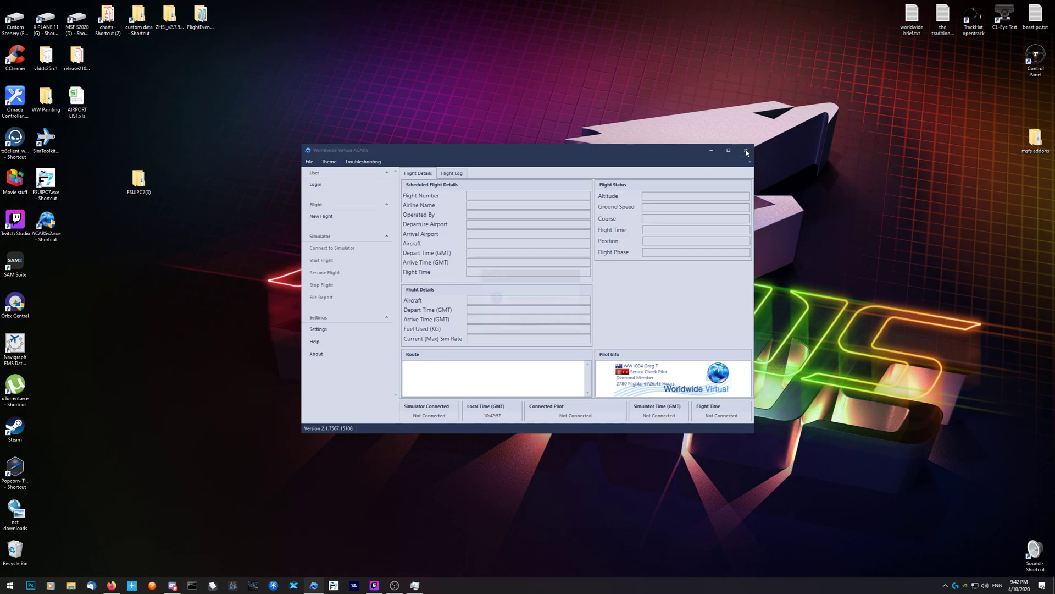
click(526, 324)
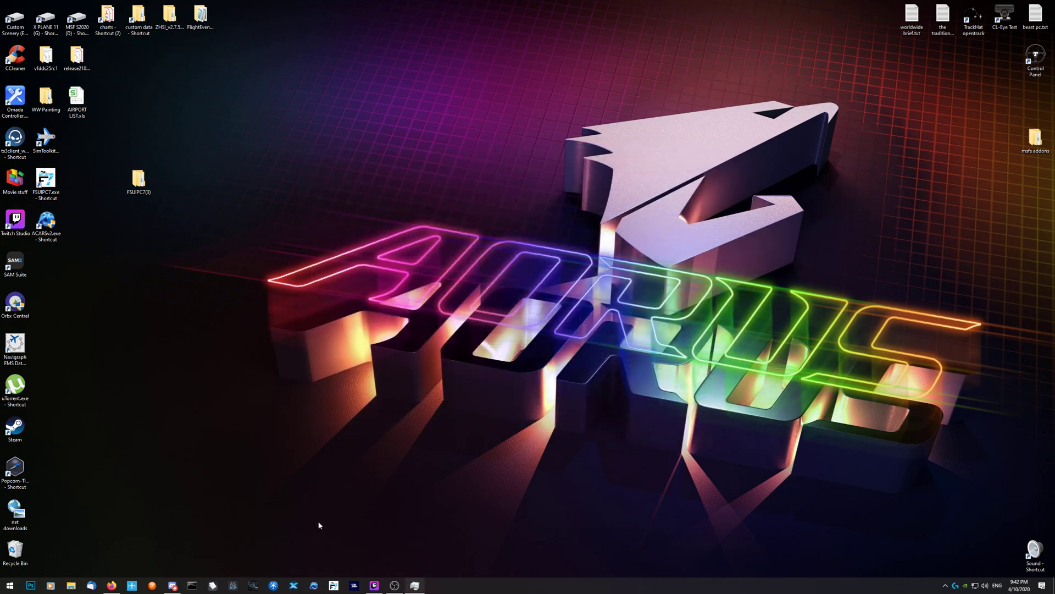
click(112, 584)
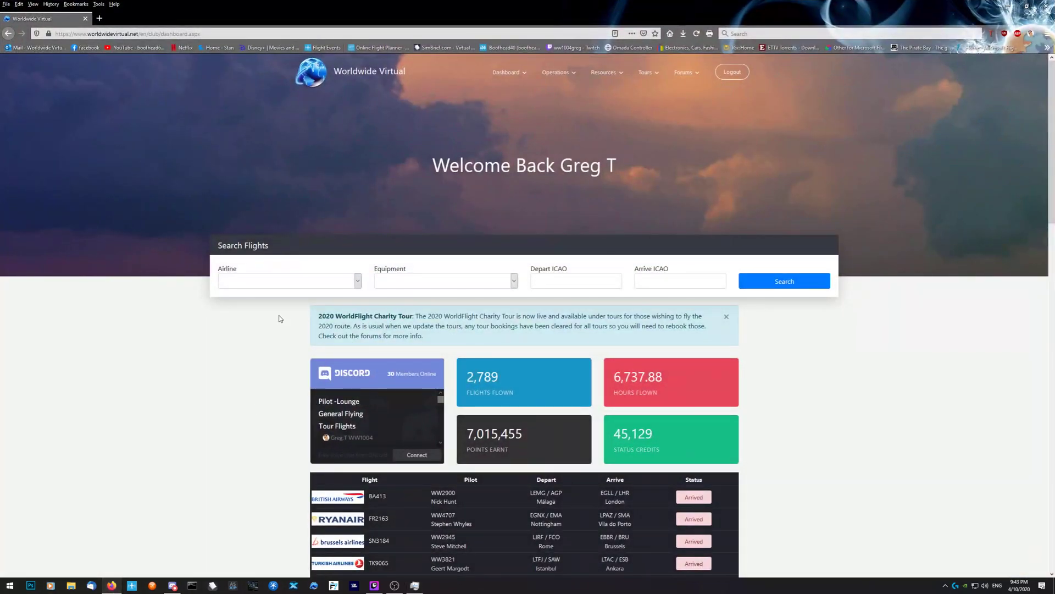
- Open Forums Home and browse the General and Operations boards like Hangar Chat and Tours
click(686, 73)
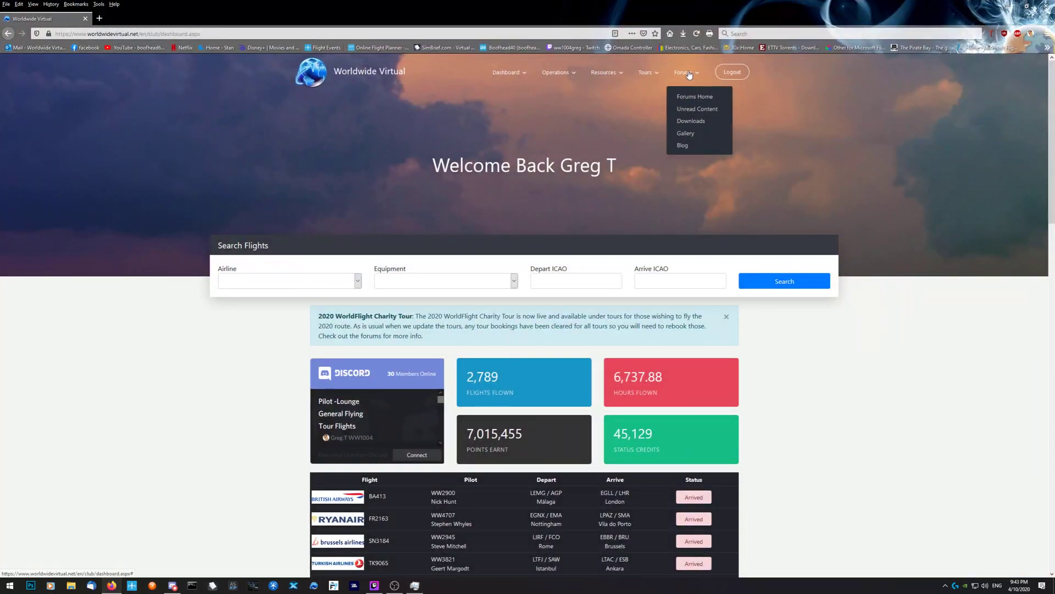
click(694, 97)
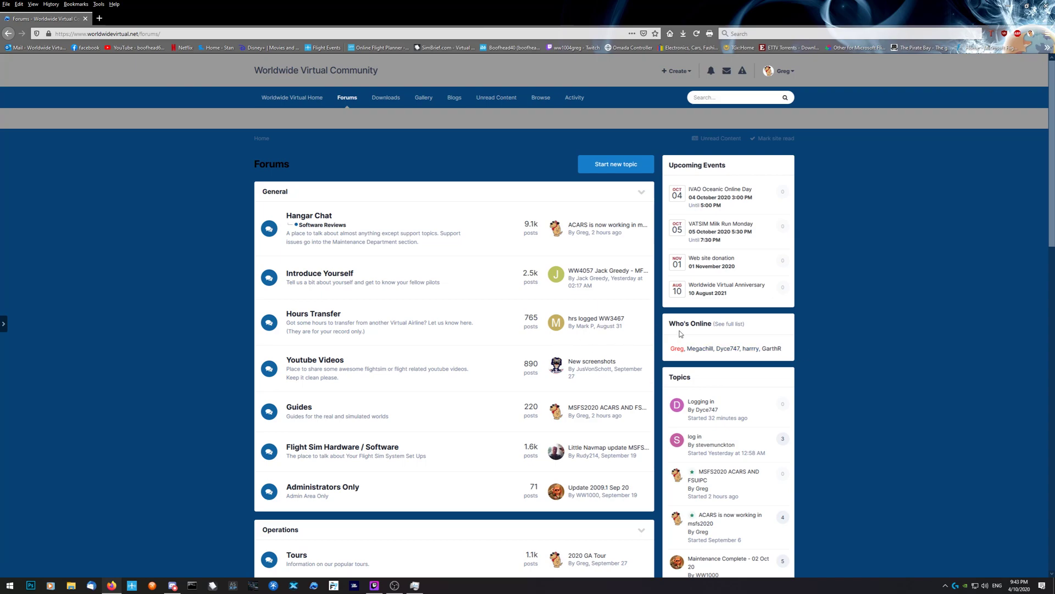
scroll(600, 348, down, 3)
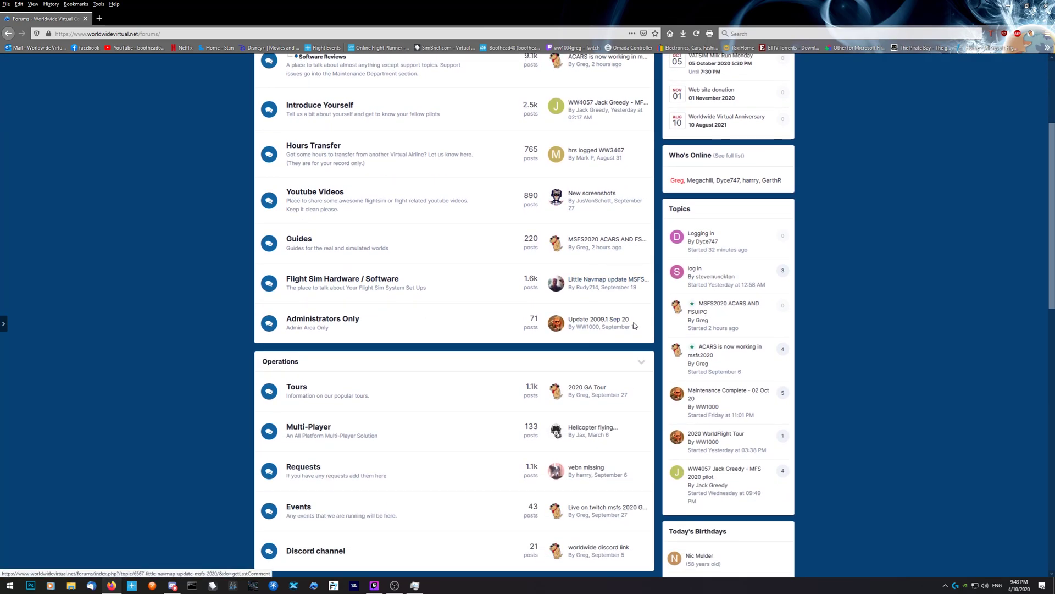
scroll(657, 339, up, 3)
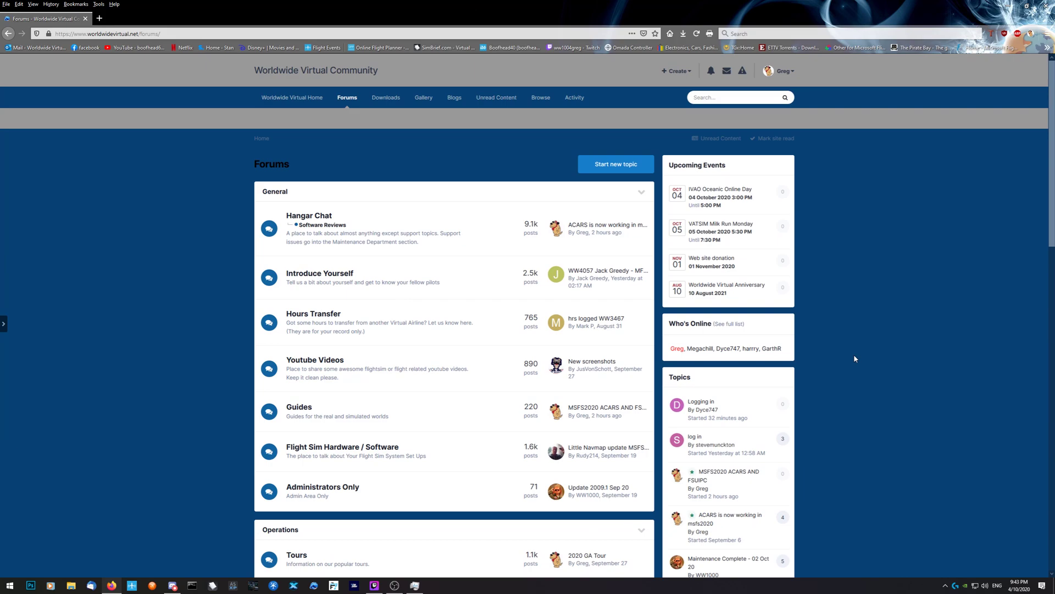
scroll(866, 352, down, 4)
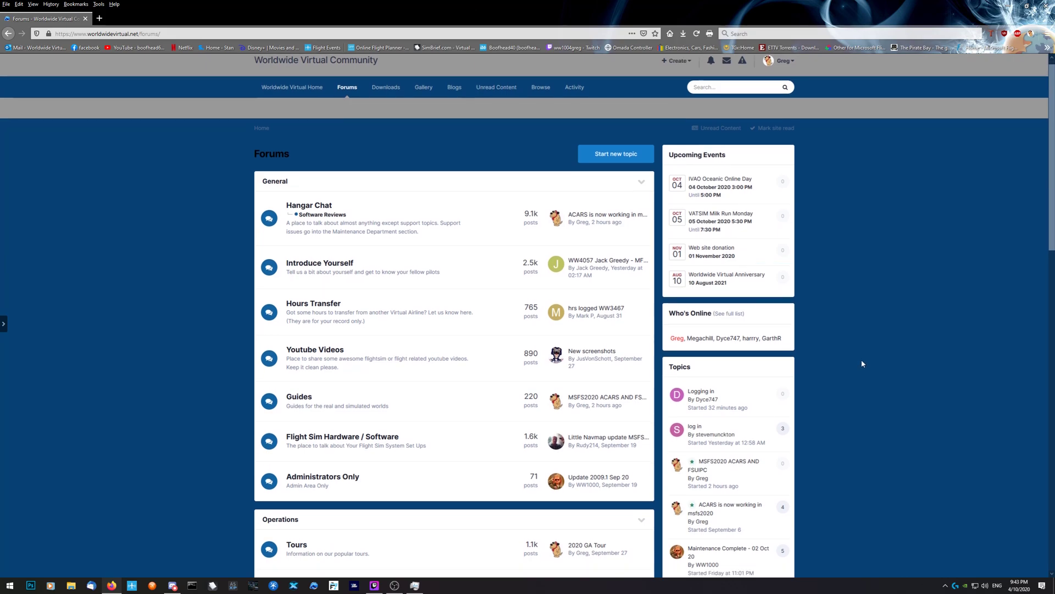
scroll(873, 338, up, 4)
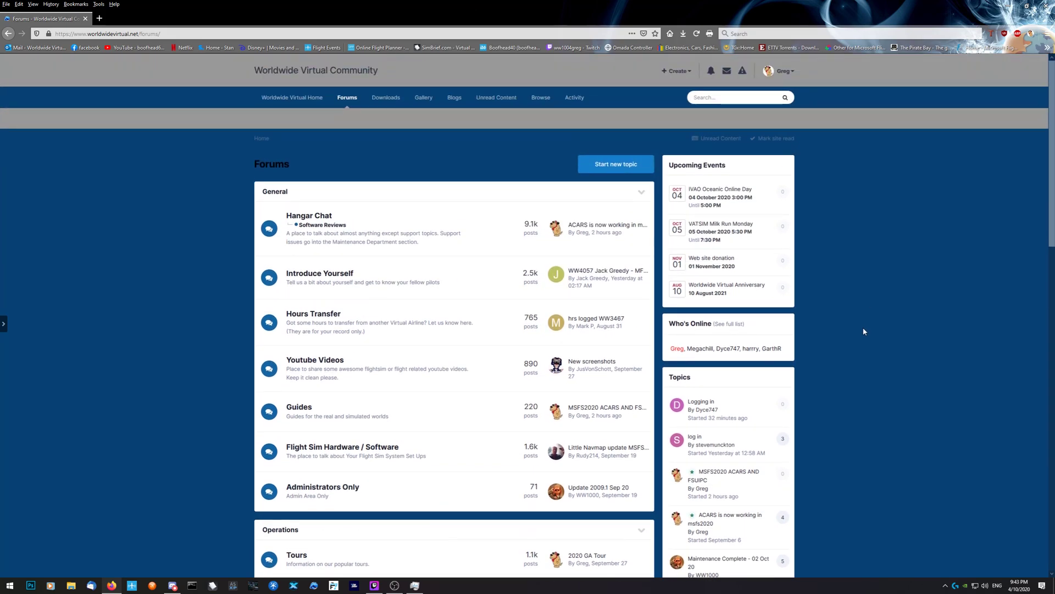